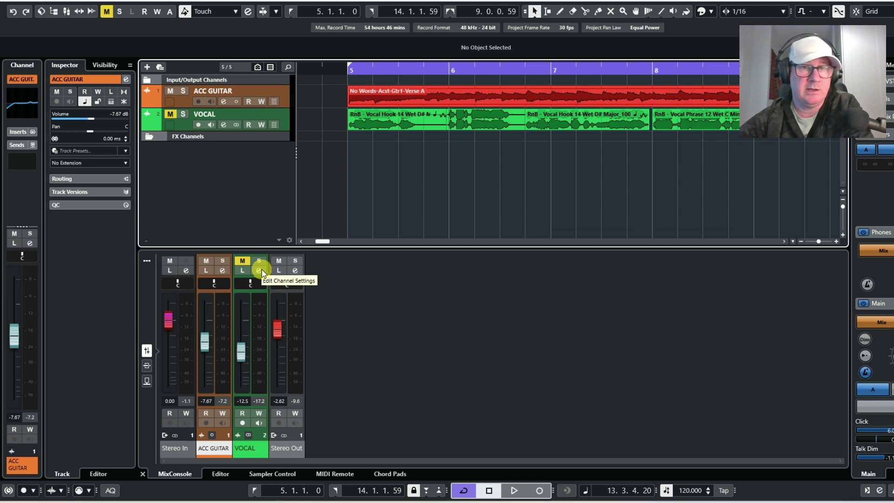
# Look over the ACC GUITAR track's channel settings and close them
pyautogui.click(223, 102)
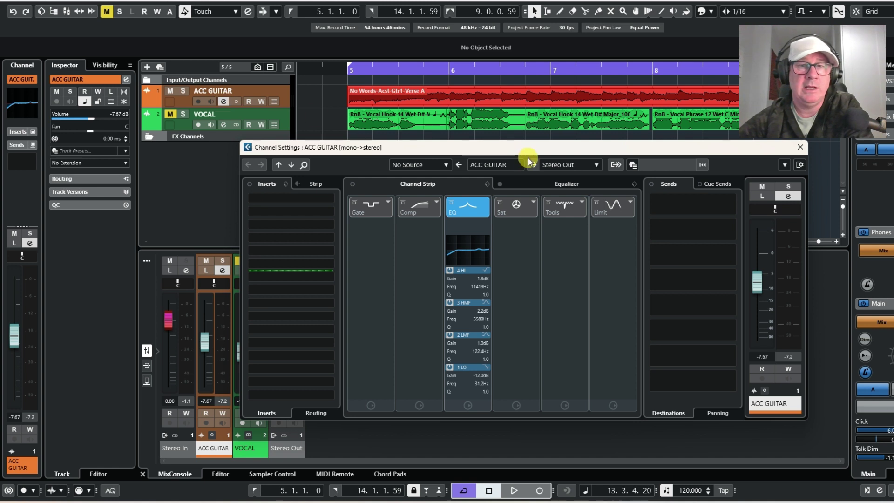
pyautogui.moveTo(521, 146); pyautogui.dragTo(473, 142)
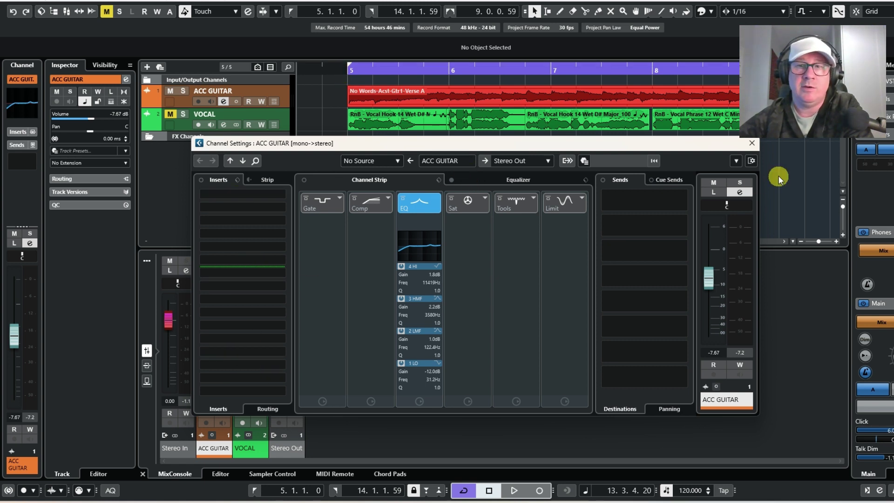
pyautogui.click(752, 143)
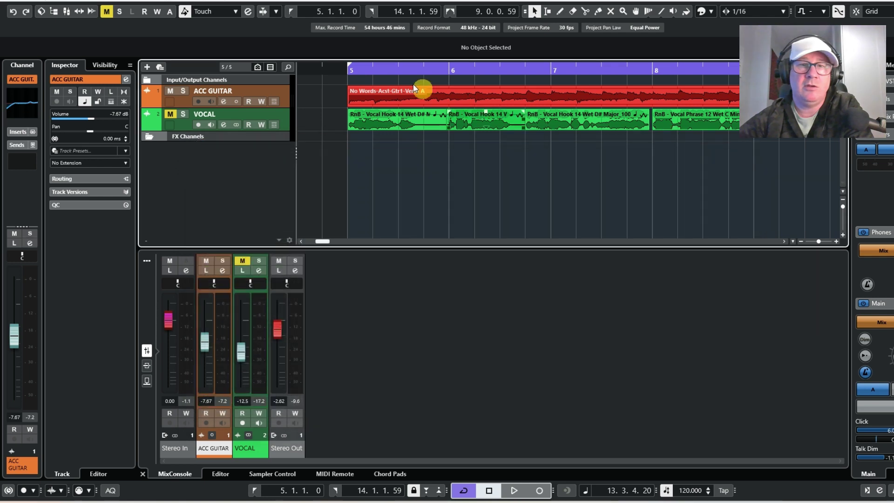
# Play the project from bar 5, raise the ACC GUITAR fader to -4.08 dB, and stop playback
pyautogui.click(342, 68)
pyautogui.click(514, 491)
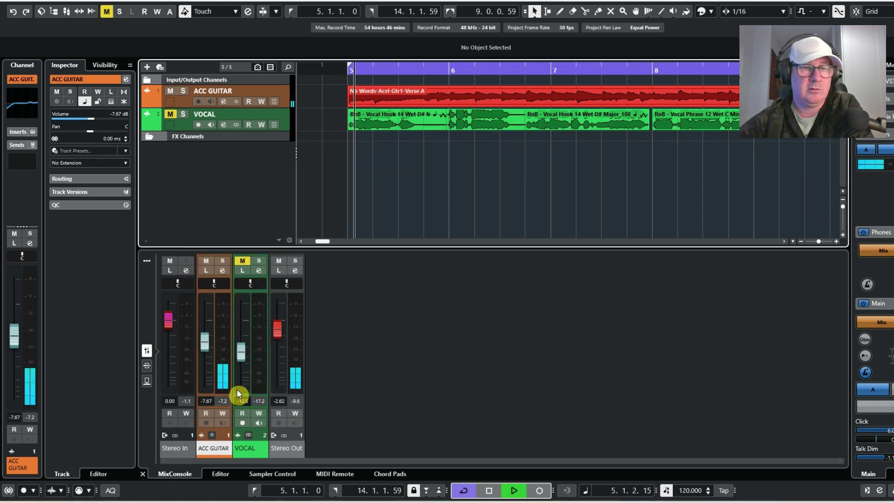
pyautogui.moveTo(214, 348)
pyautogui.mouseDown()
pyautogui.moveTo(206, 346)
pyautogui.moveTo(209, 322)
pyautogui.moveTo(208, 351)
pyautogui.moveTo(208, 343)
pyautogui.mouseUp()
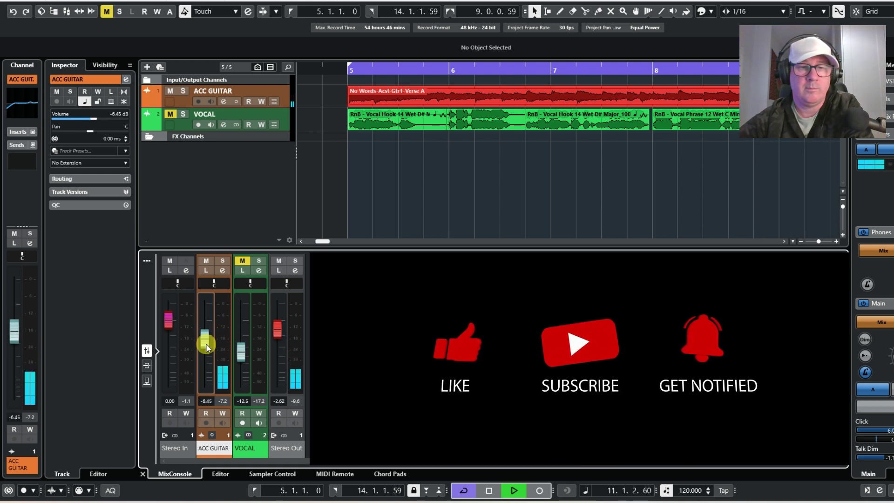
pyautogui.click(489, 491)
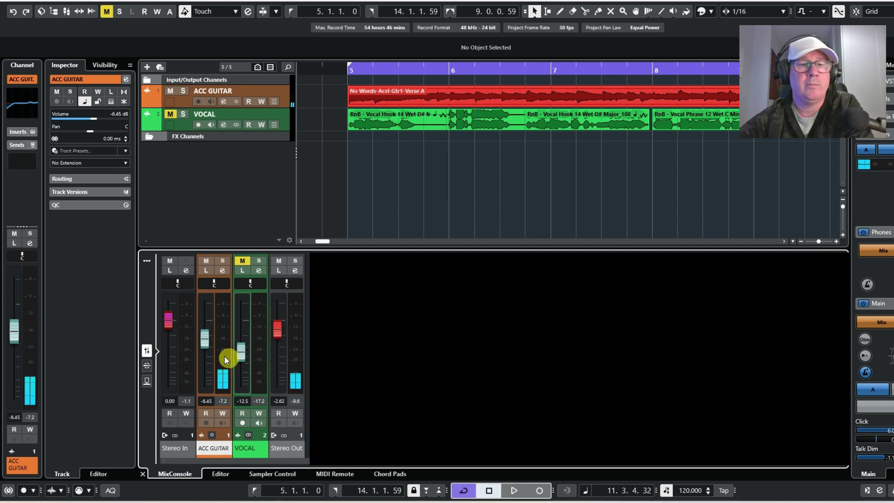
pyautogui.moveTo(205, 342); pyautogui.dragTo(204, 339)
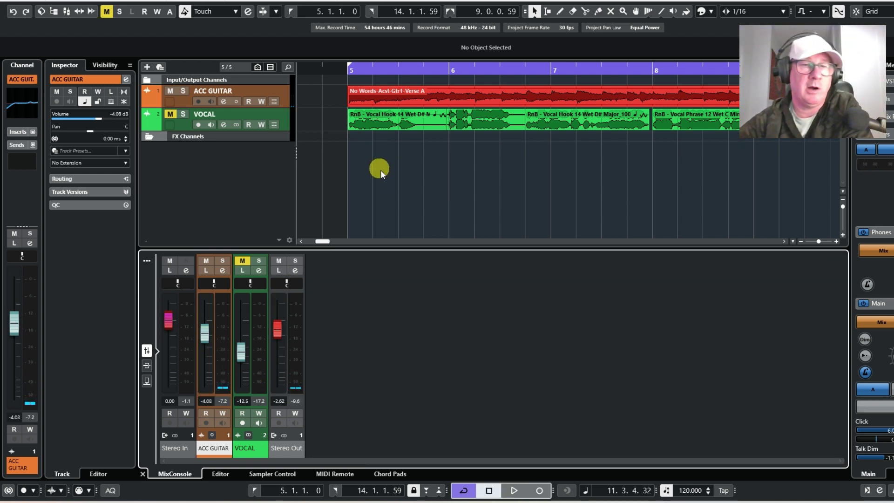
# Open the ACC GUITAR channel settings and compare the Equalizer curve view with the Channel Strip modules
pyautogui.click(224, 102)
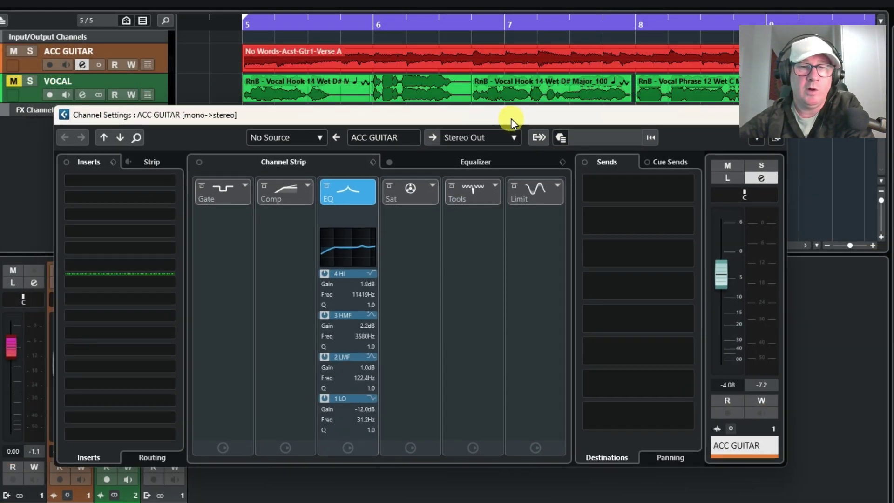
pyautogui.moveTo(510, 118); pyautogui.dragTo(529, 123)
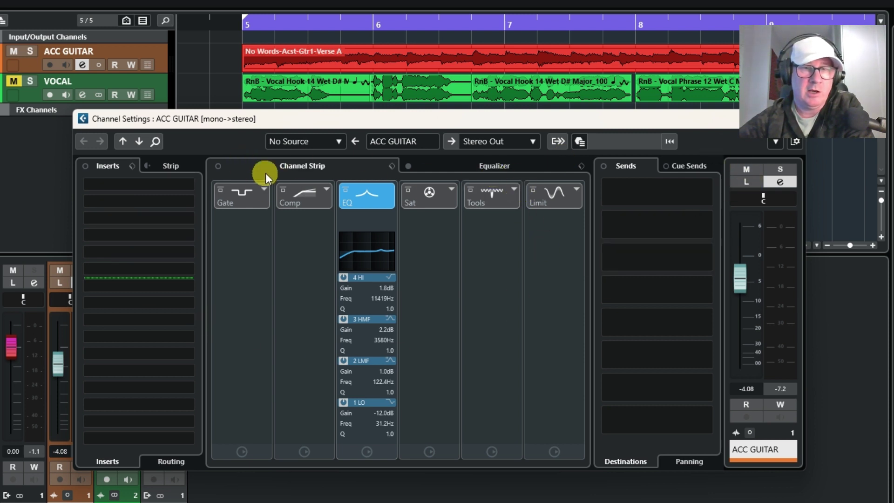
pyautogui.click(506, 164)
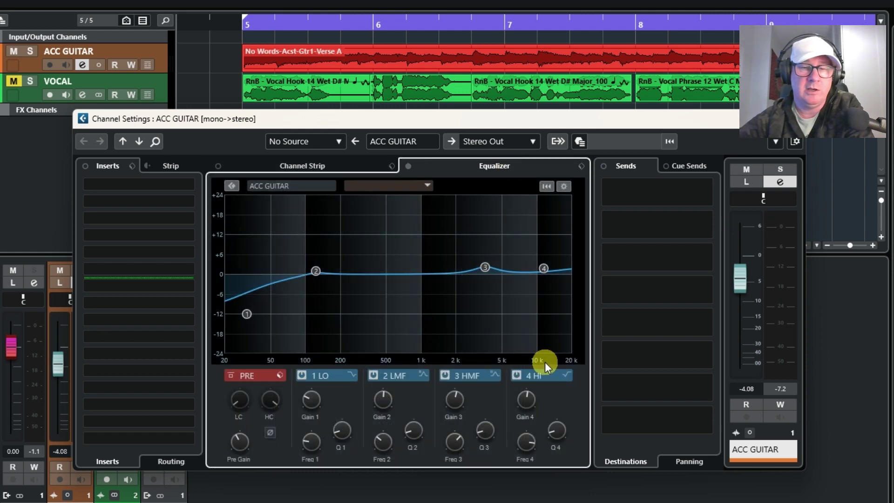
pyautogui.click(298, 166)
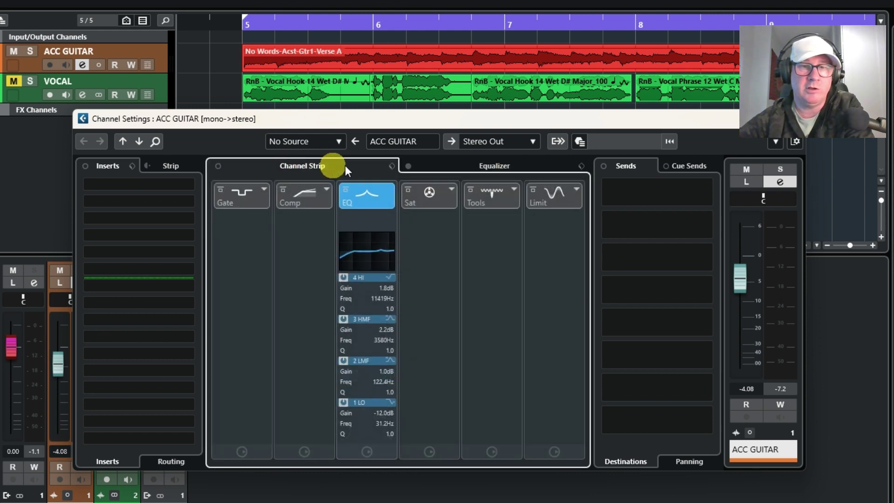
pyautogui.click(487, 164)
pyautogui.click(318, 164)
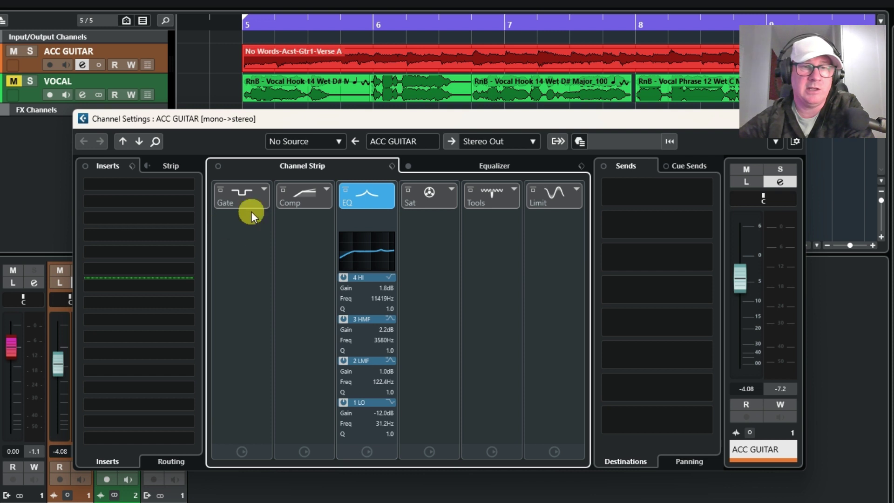
# Examine the modules available for the Gate, Comp, Sat, Tools and Limit slots of ACC GUITAR's channel strip
pyautogui.click(265, 189)
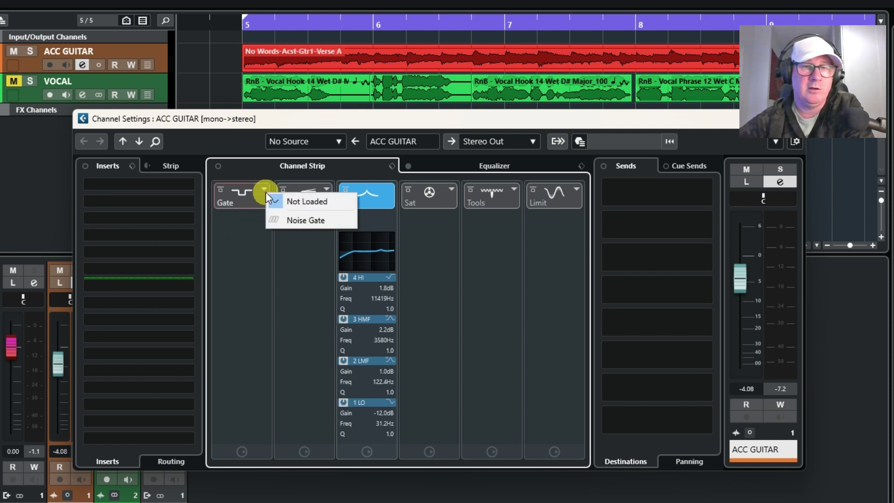
pyautogui.click(239, 303)
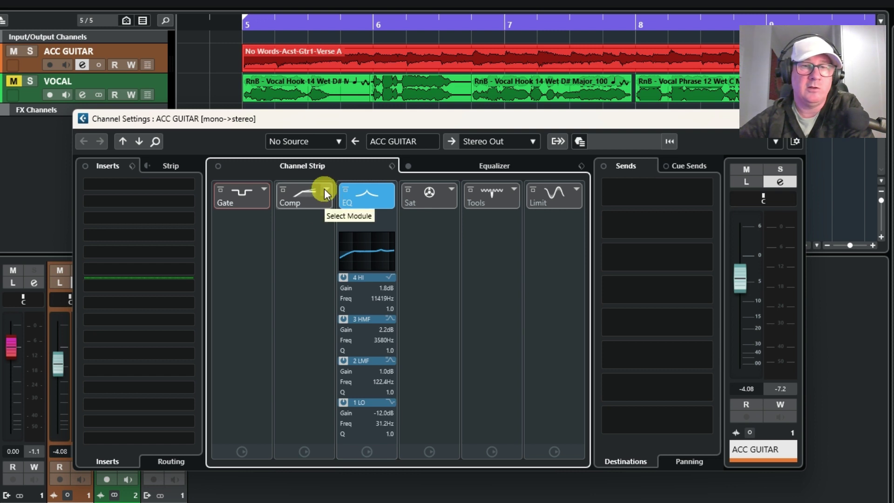
pyautogui.click(325, 189)
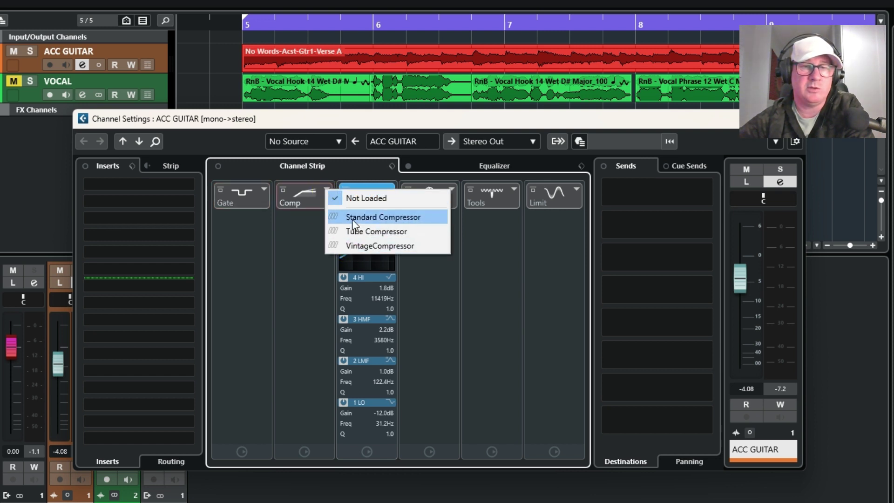
pyautogui.click(300, 271)
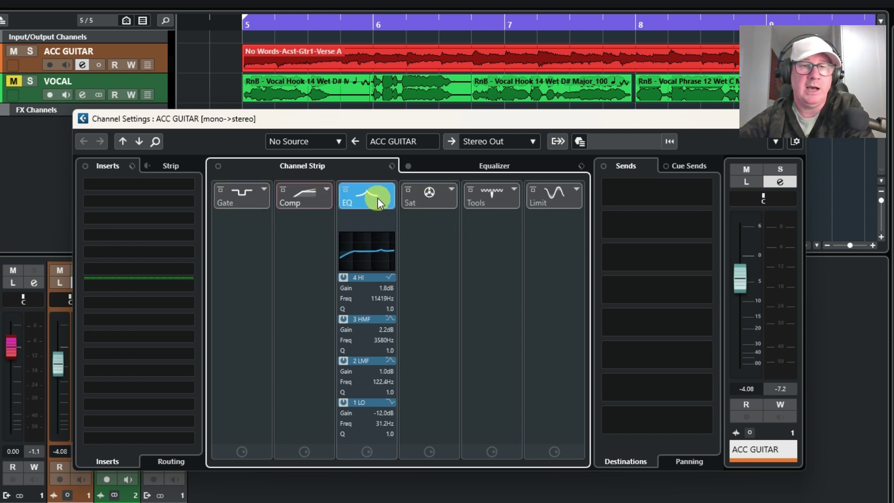
pyautogui.click(453, 191)
pyautogui.click(435, 286)
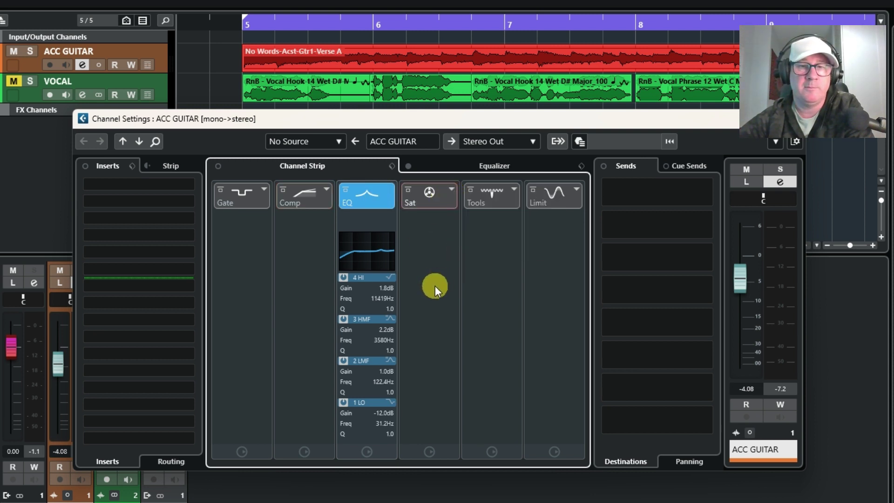
pyautogui.click(514, 189)
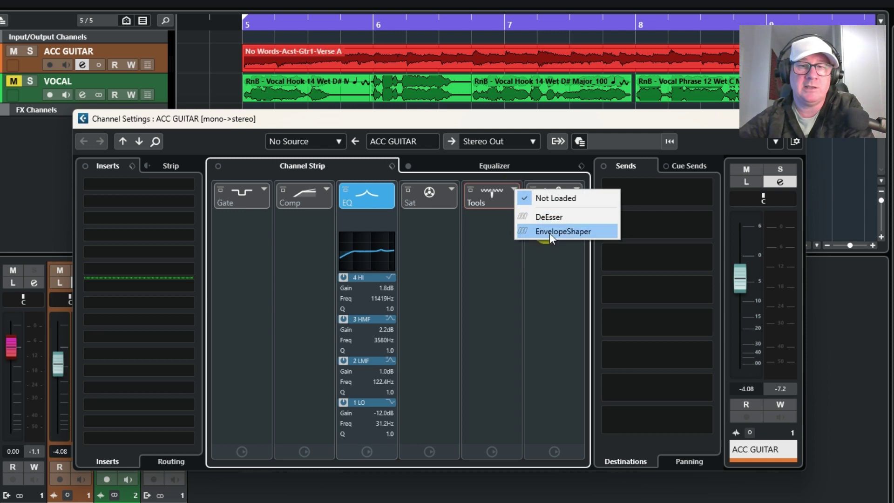
pyautogui.click(458, 271)
pyautogui.click(509, 280)
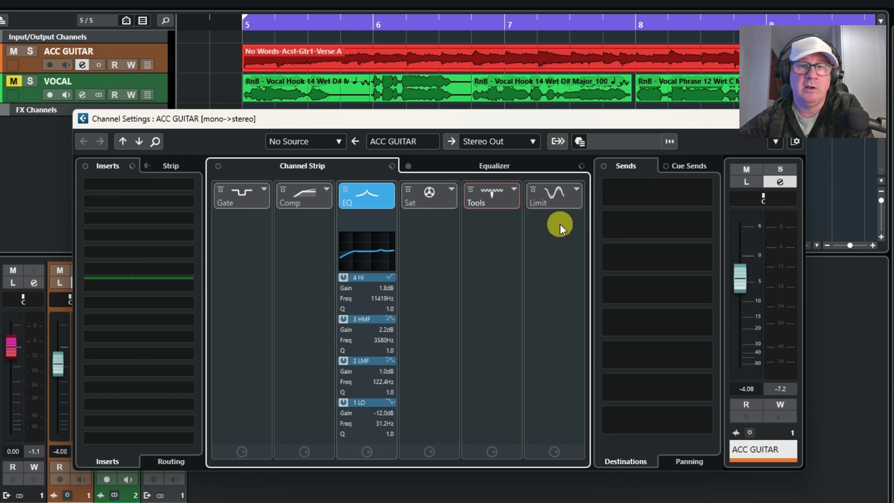
pyautogui.click(577, 189)
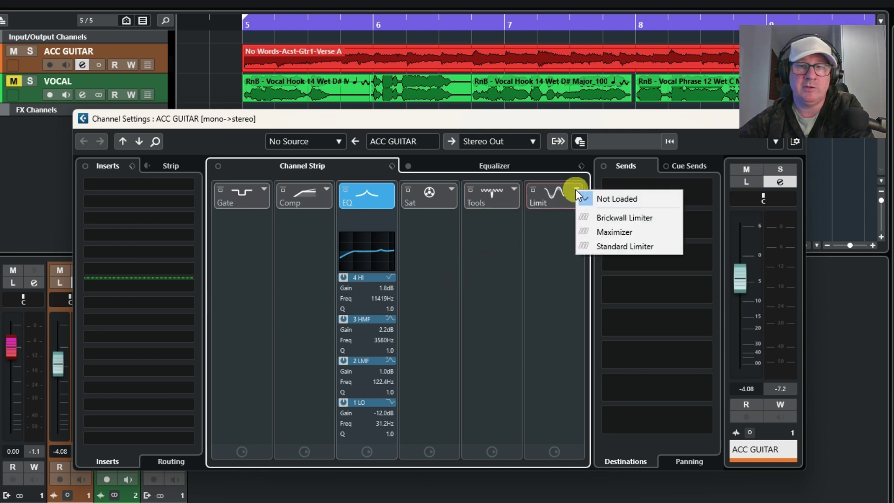
pyautogui.click(560, 282)
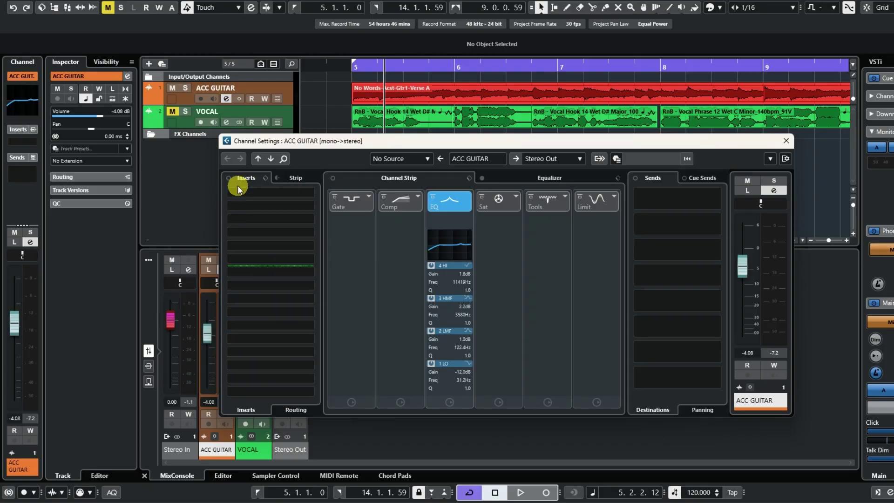
# Look through the available insert effects for ACC GUITAR in its channel settings and in the project's channel section
pyautogui.click(309, 194)
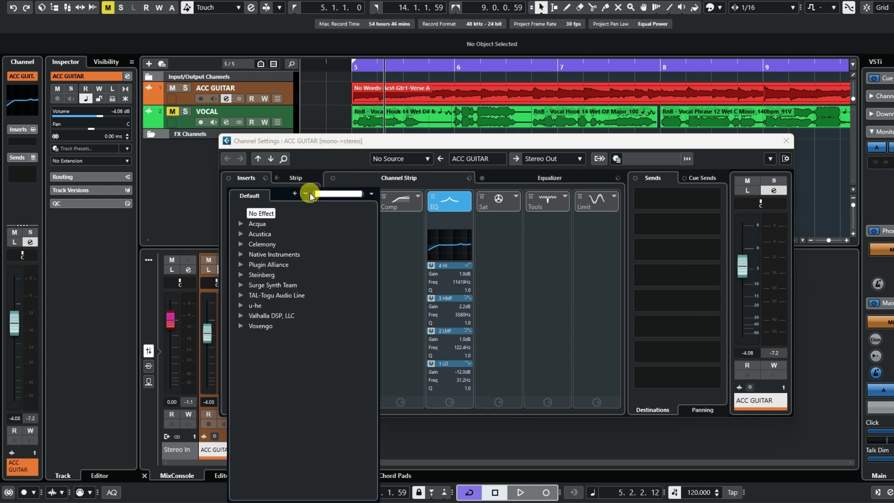
pyautogui.click(326, 162)
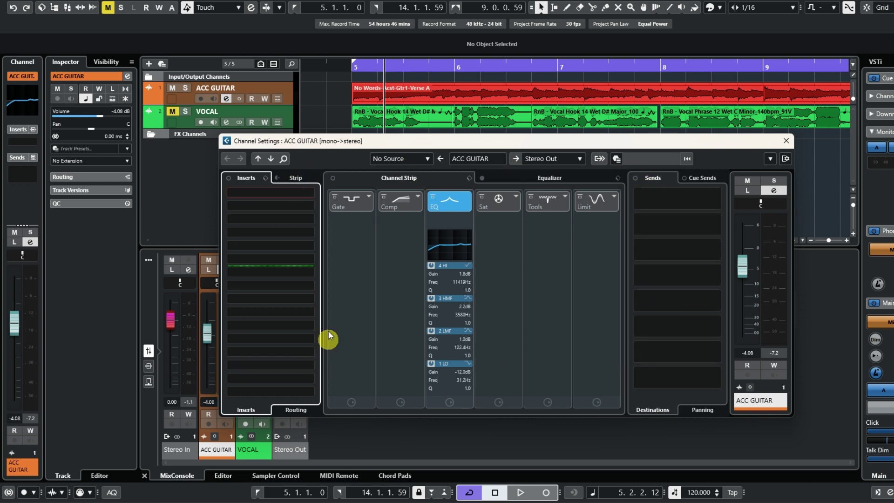
pyautogui.click(32, 142)
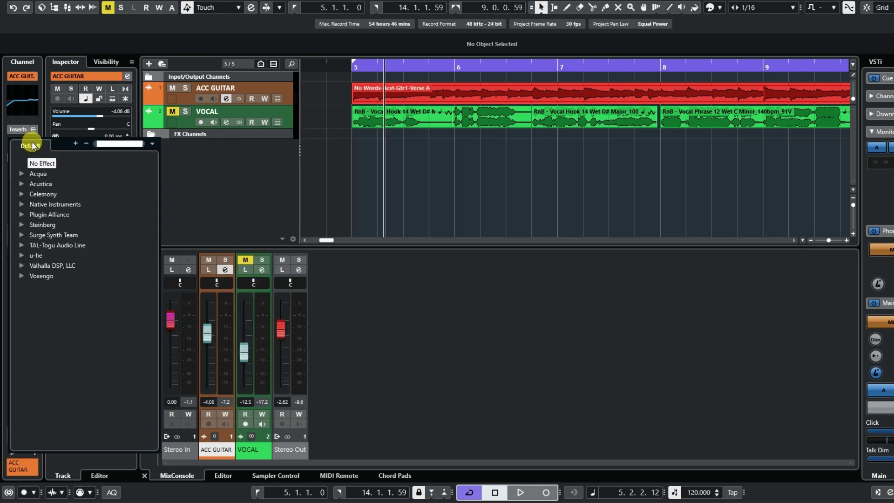
pyautogui.click(186, 171)
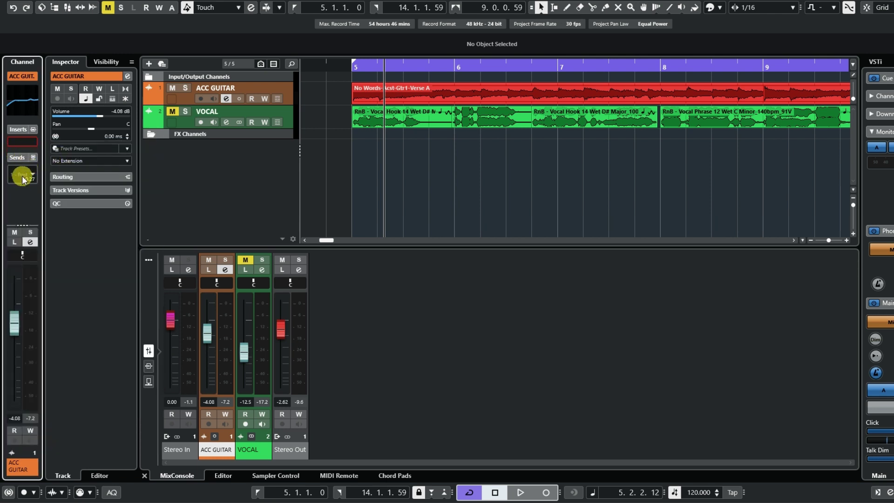
# Check ACC GUITAR's send destinations and the mixer channels' insert slots, returning the mixer to its fader view
pyautogui.click(32, 174)
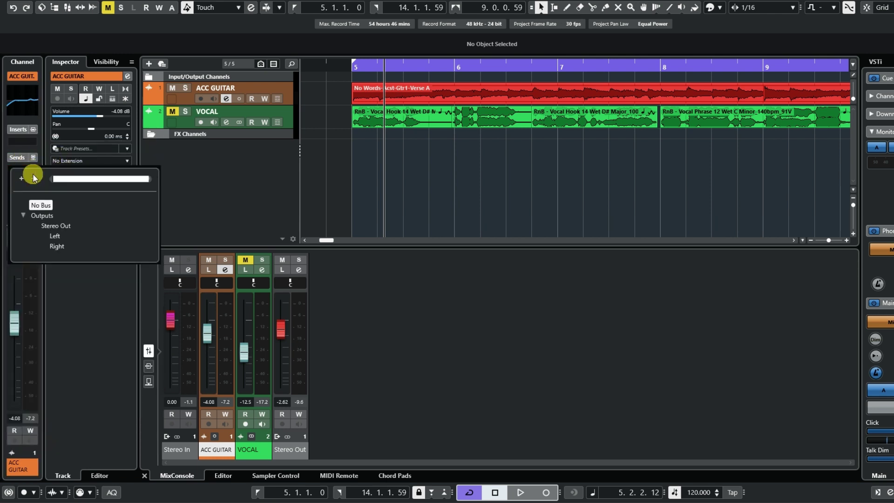
pyautogui.click(224, 201)
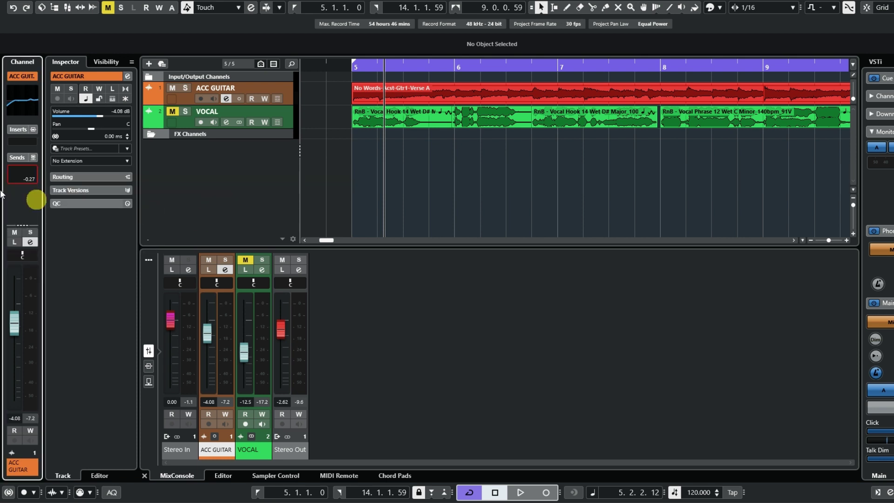
pyautogui.click(149, 367)
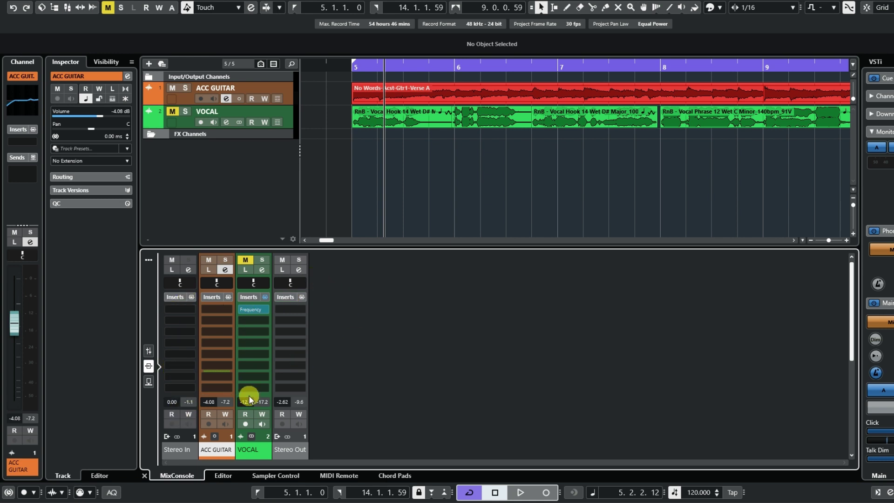
pyautogui.click(148, 351)
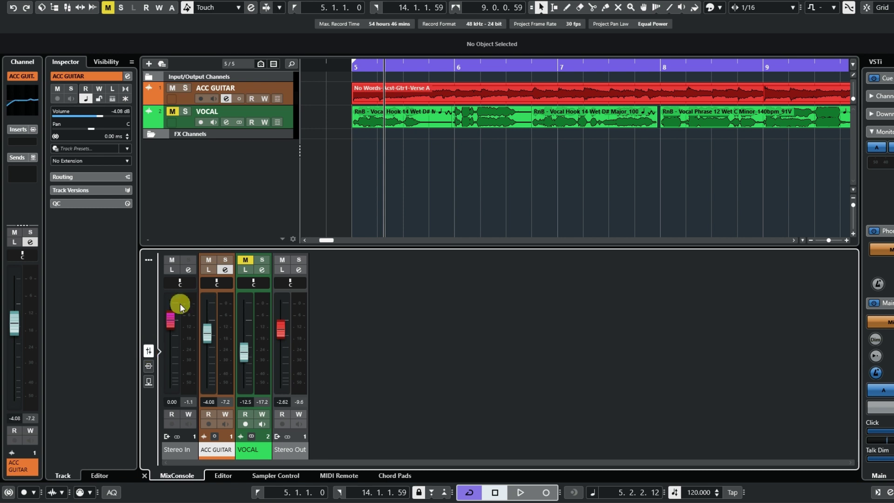
# Load Steinberg's Distortion effect into ACC GUITAR's first insert slot and set its Boost to 1.7
pyautogui.click(225, 98)
pyautogui.click(436, 139)
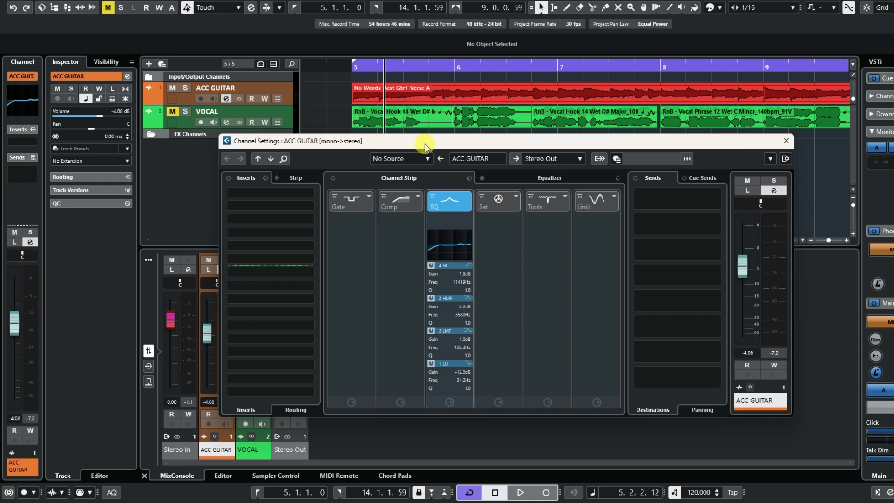
pyautogui.click(309, 193)
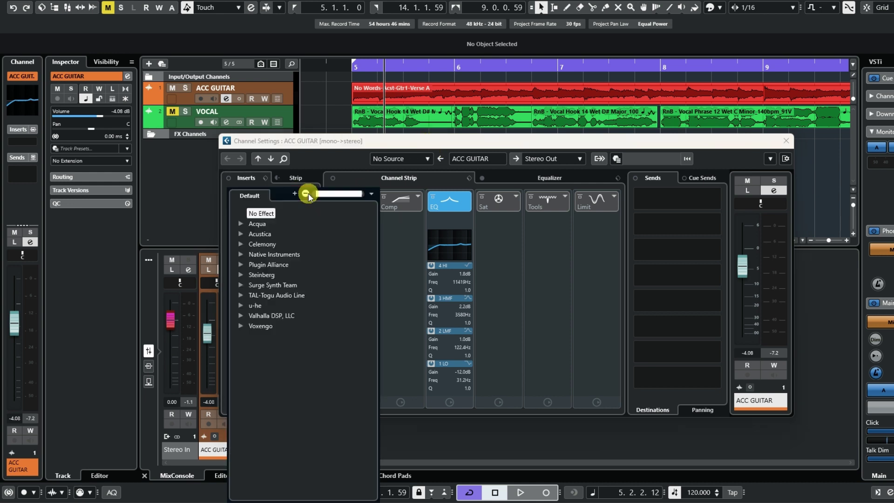
pyautogui.click(241, 275)
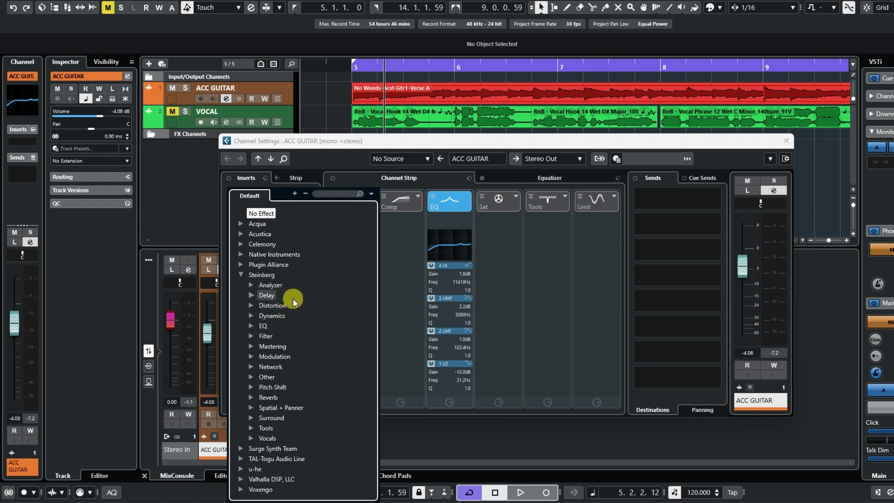
pyautogui.click(251, 308)
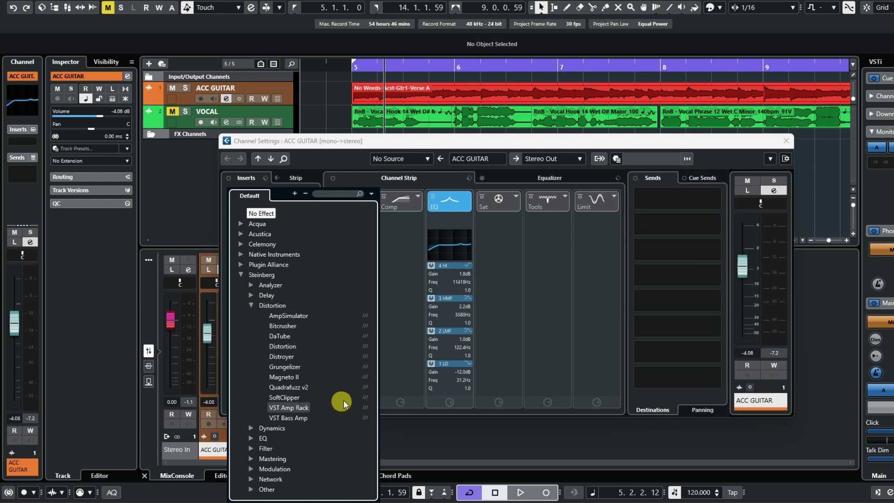
pyautogui.click(273, 350)
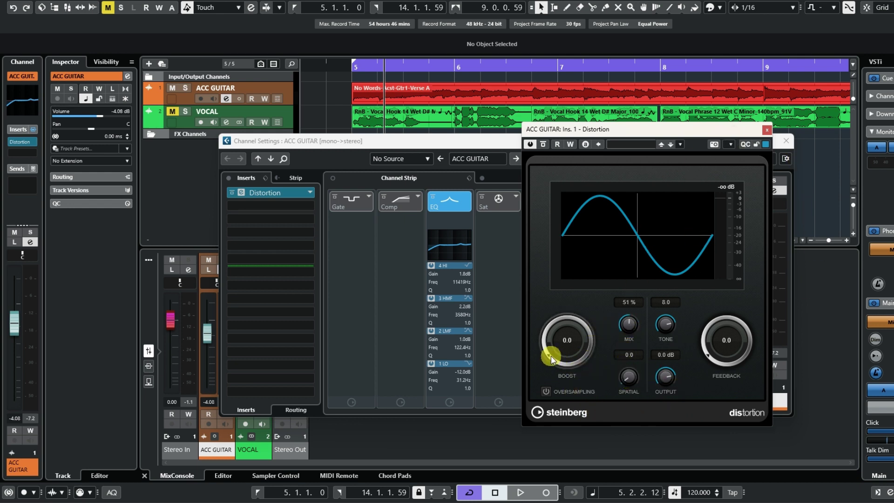
pyautogui.moveTo(557, 359); pyautogui.dragTo(549, 337)
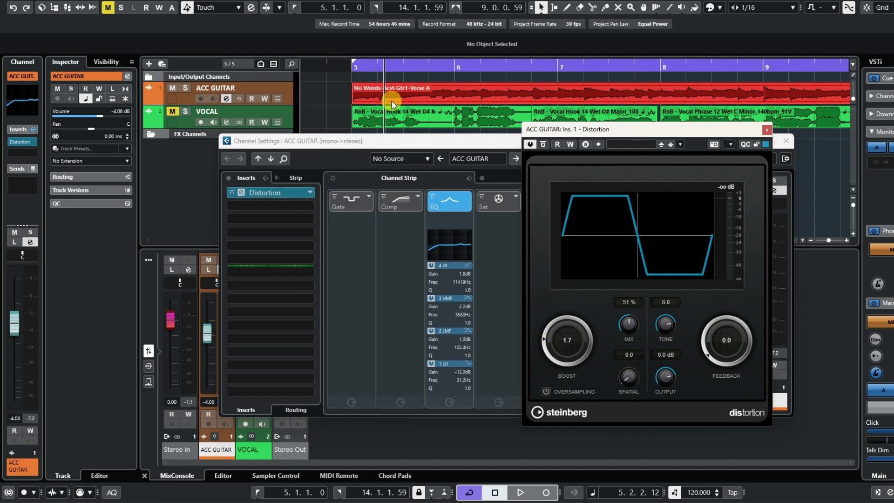
# Play the project from bar 5 and lower ACC GUITAR's level to about -7.88 dB, ending with playback stopped
pyautogui.click(351, 66)
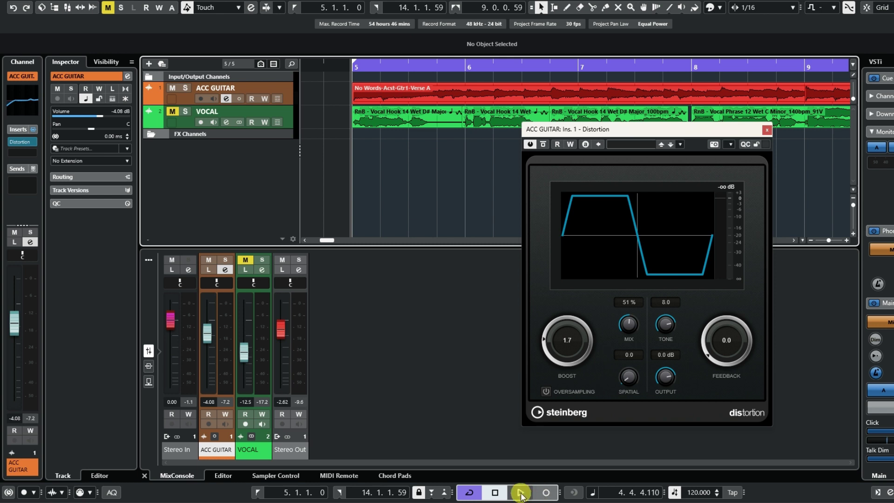
pyautogui.click(520, 493)
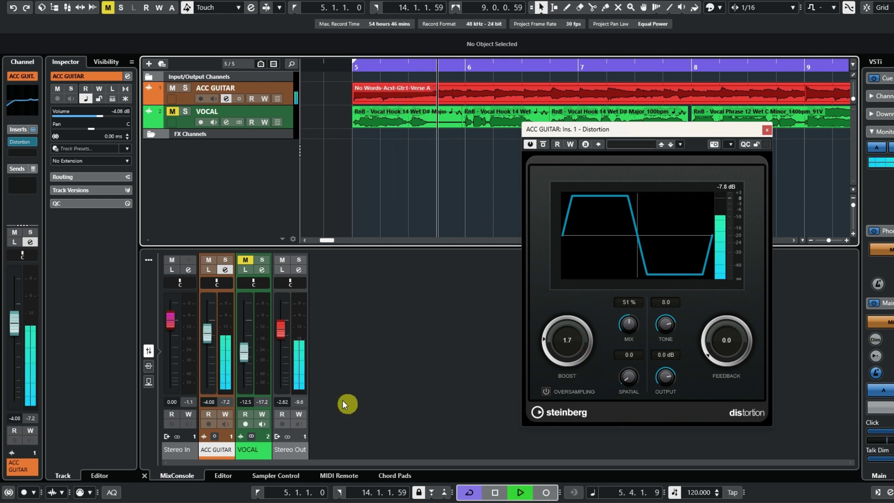
pyautogui.moveTo(216, 327); pyautogui.dragTo(207, 348)
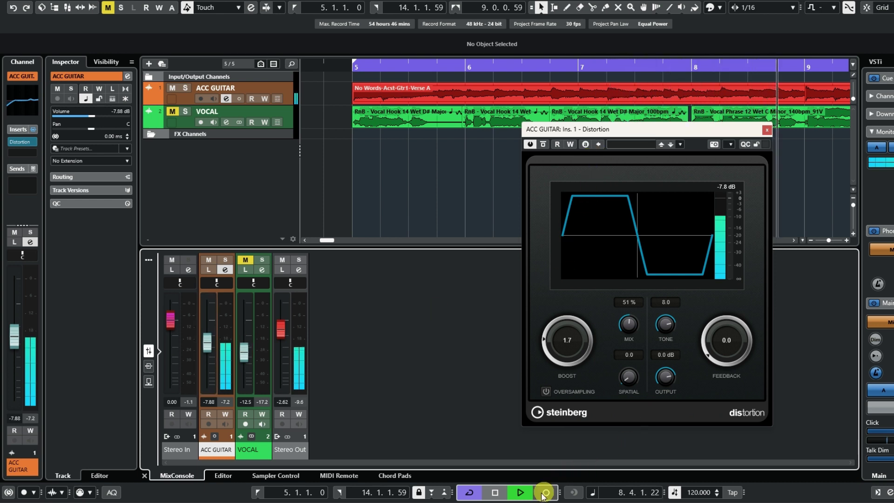
pyautogui.click(497, 494)
# Toggle the power of ACC GUITAR's Distortion insert to show how the effect is deactivated
pyautogui.click(529, 144)
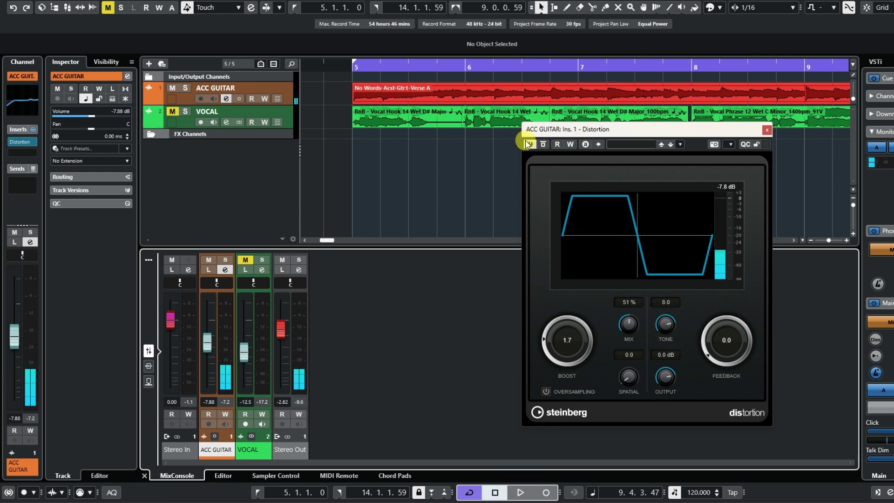
pyautogui.click(531, 145)
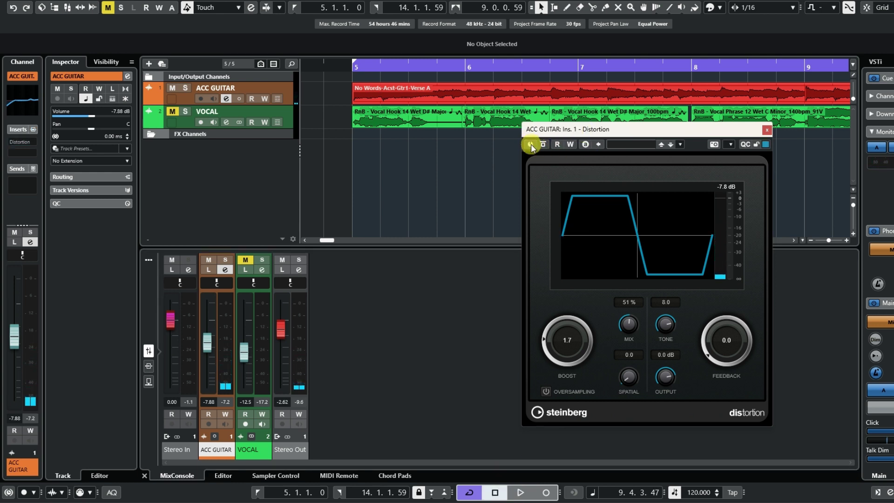
pyautogui.click(531, 145)
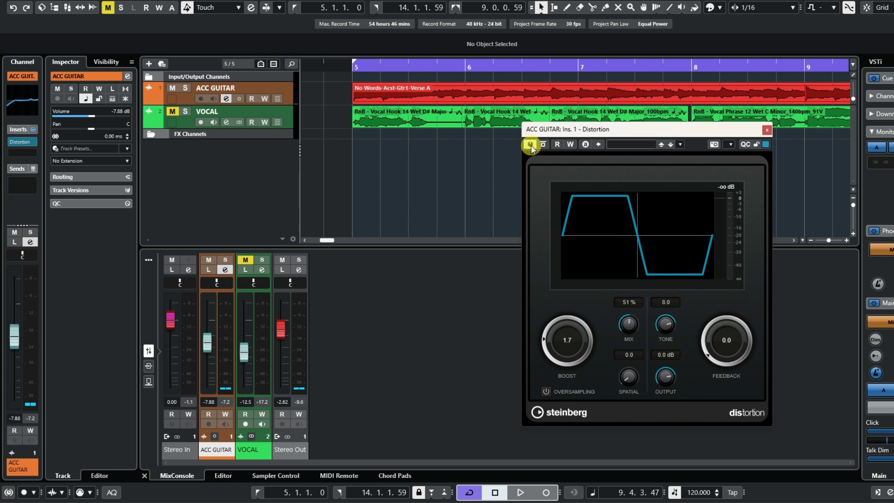
# Compare ACC GUITAR with Distortion bypassed and active during playback from bar 5, finishing with the effect active and its window closed
pyautogui.click(544, 144)
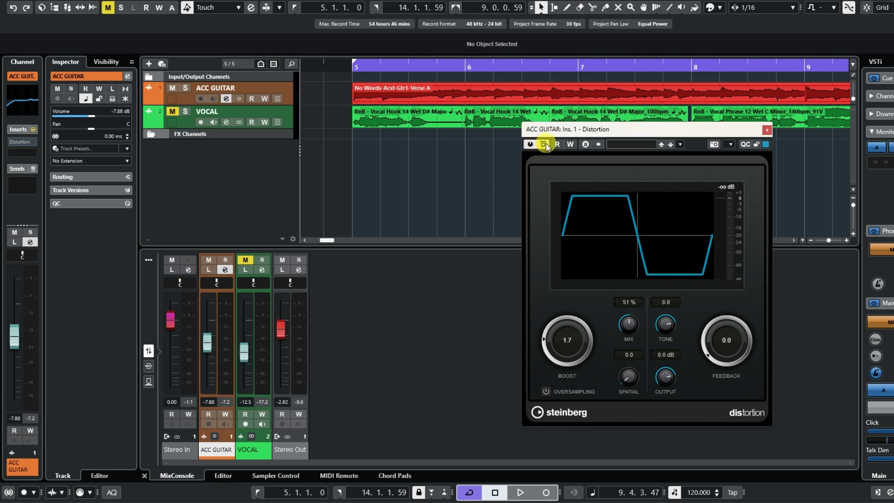
pyautogui.click(348, 63)
pyautogui.click(520, 492)
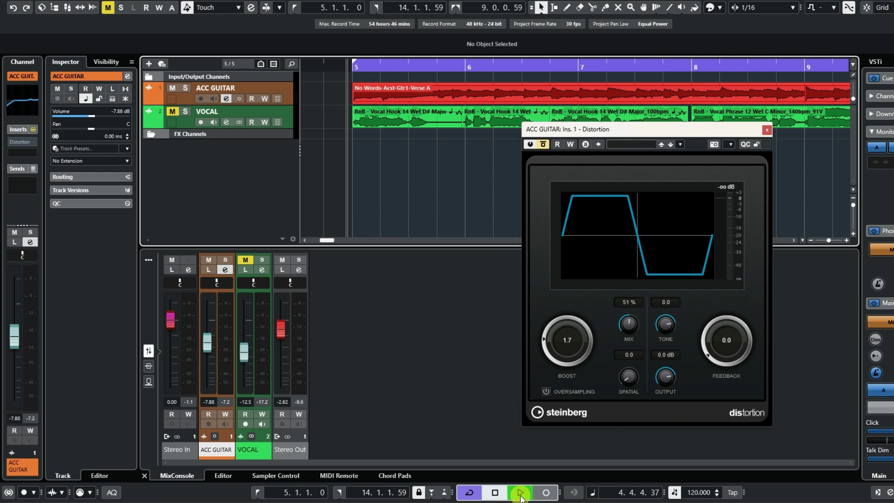
pyautogui.click(543, 145)
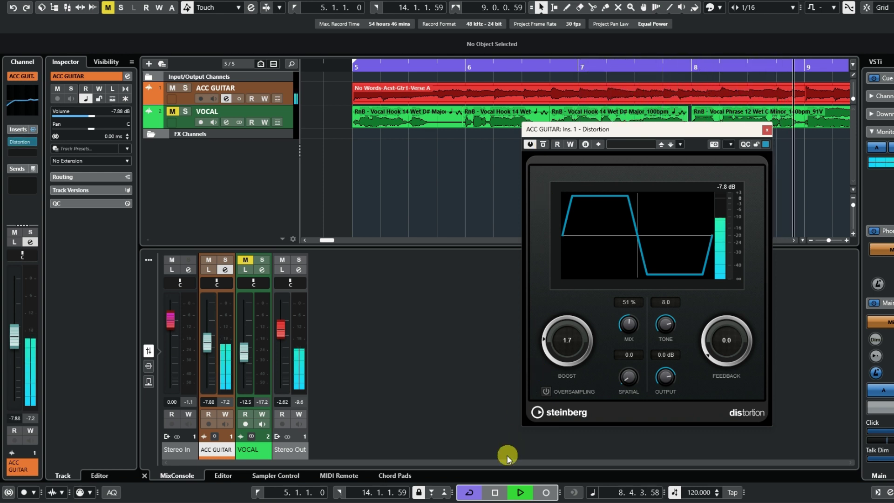
pyautogui.click(497, 493)
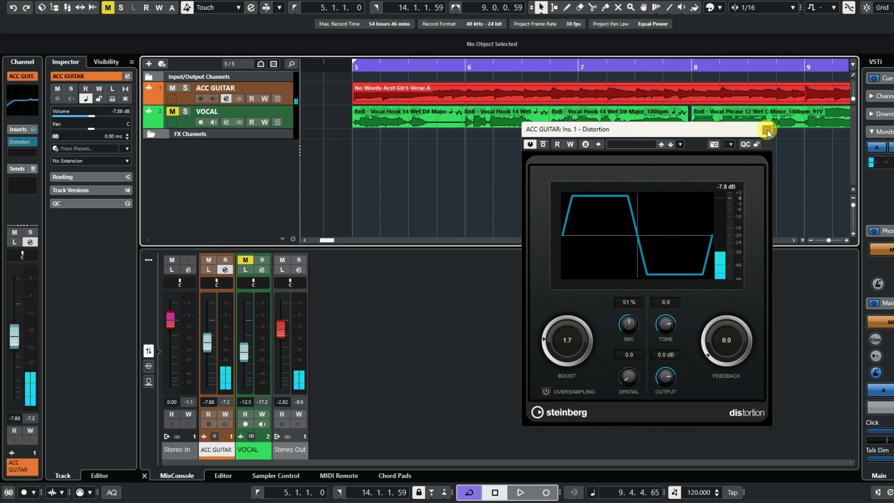
pyautogui.click(767, 129)
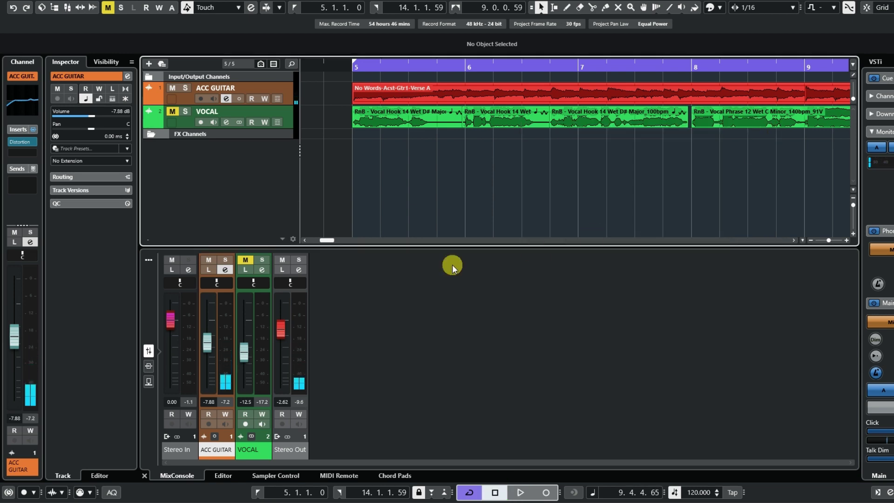
# Load Steinberg's Frequency EQ into the second insert slot of ACC GUITAR
pyautogui.click(225, 98)
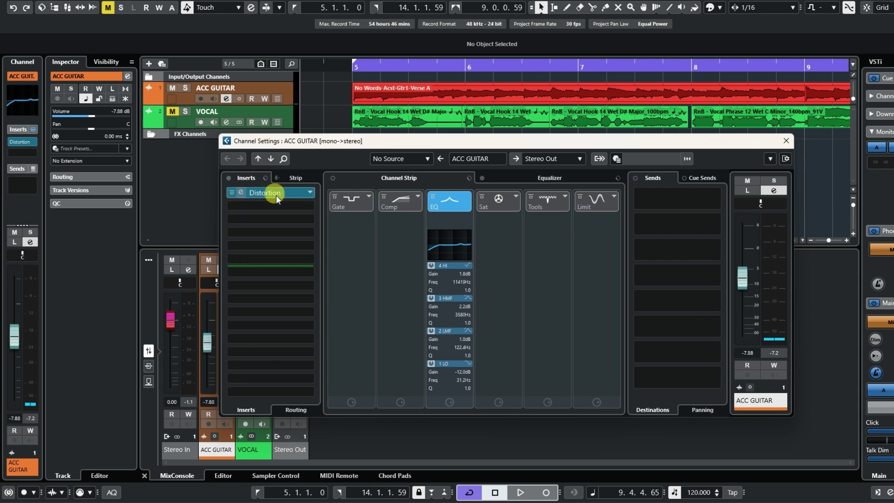
pyautogui.click(310, 206)
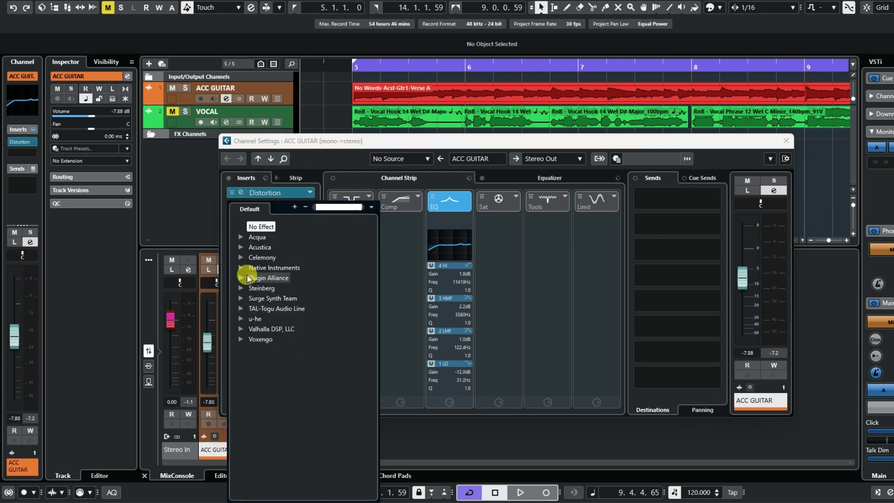
pyautogui.click(241, 289)
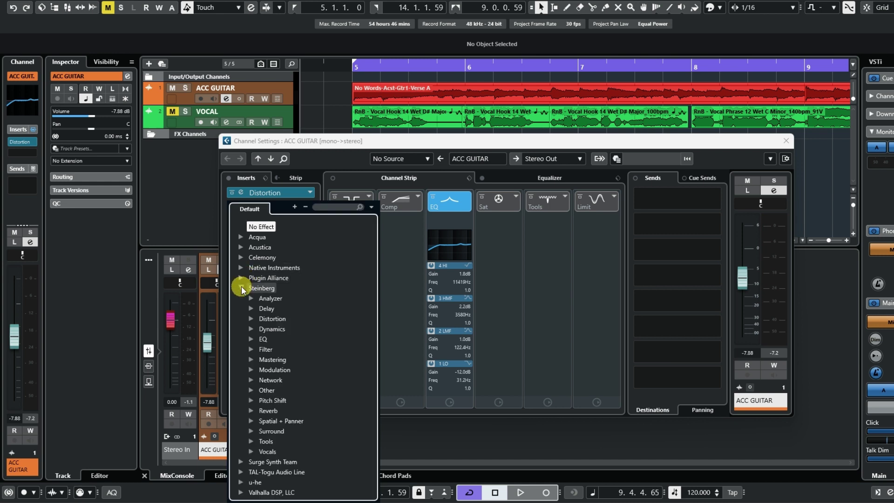
pyautogui.click(262, 340)
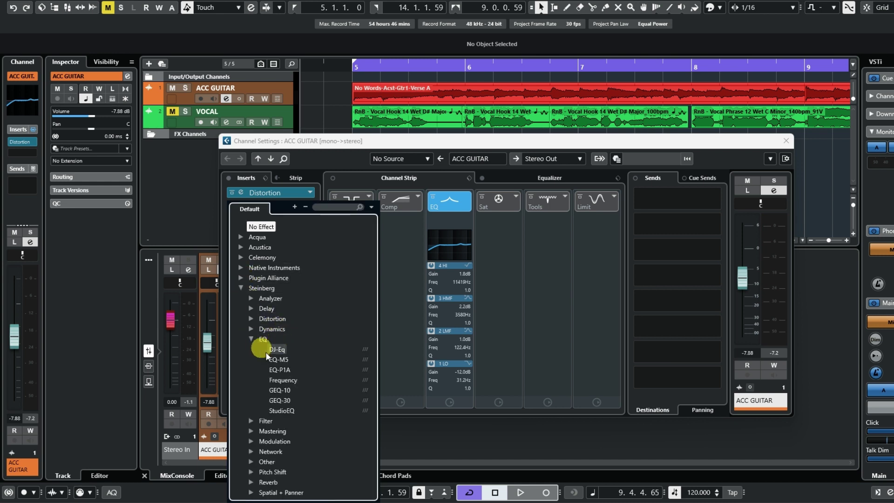
pyautogui.click(282, 381)
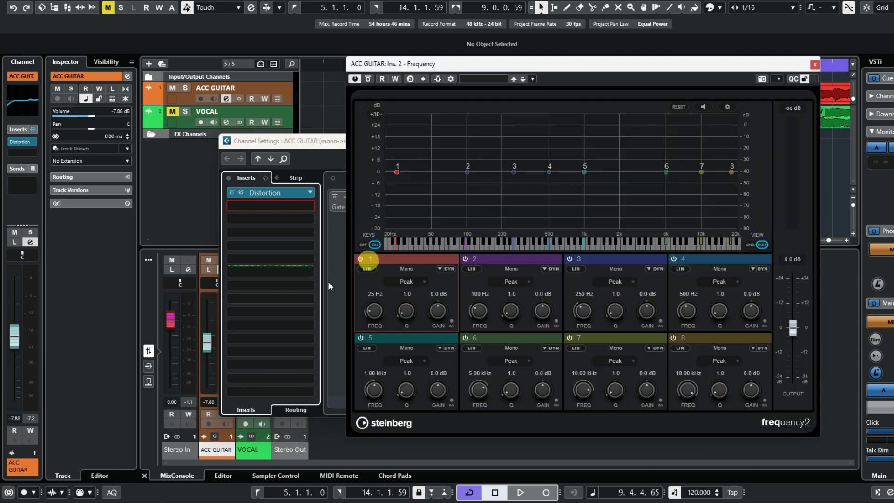
# Set band 1 of the Frequency EQ to Cut 96 at about 99 Hz
pyautogui.click(409, 280)
pyautogui.click(424, 340)
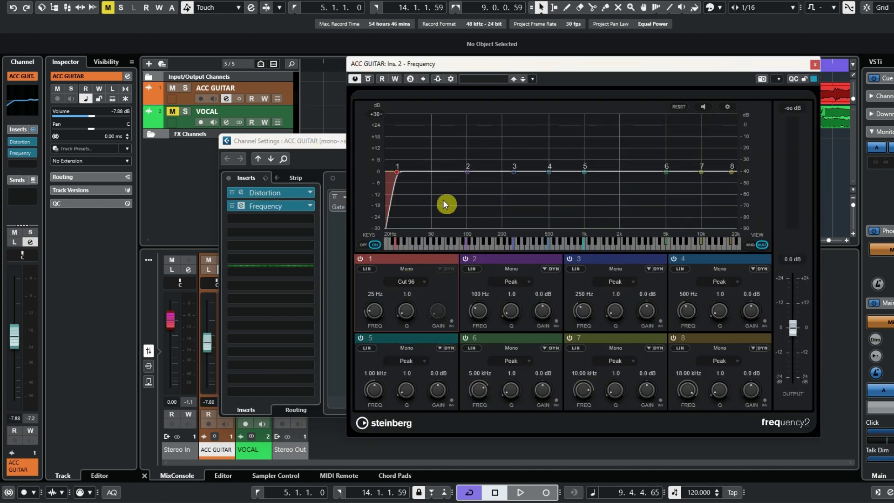
pyautogui.moveTo(397, 172); pyautogui.dragTo(467, 173)
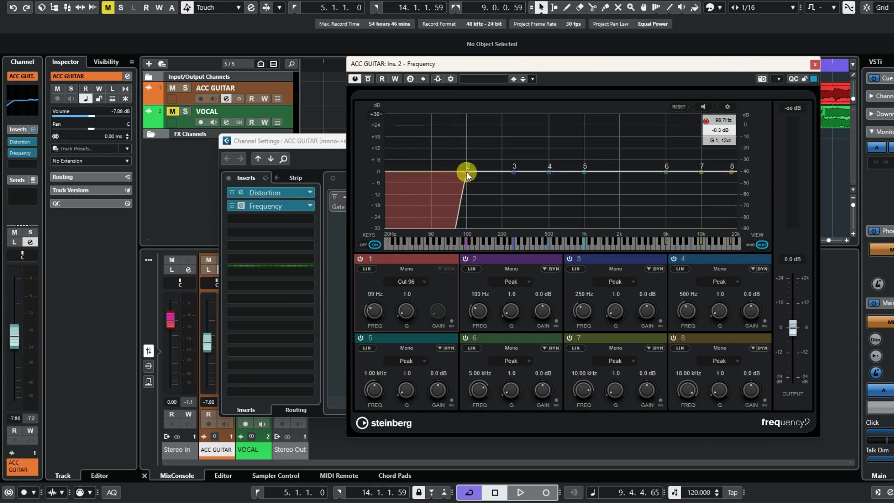
pyautogui.click(816, 64)
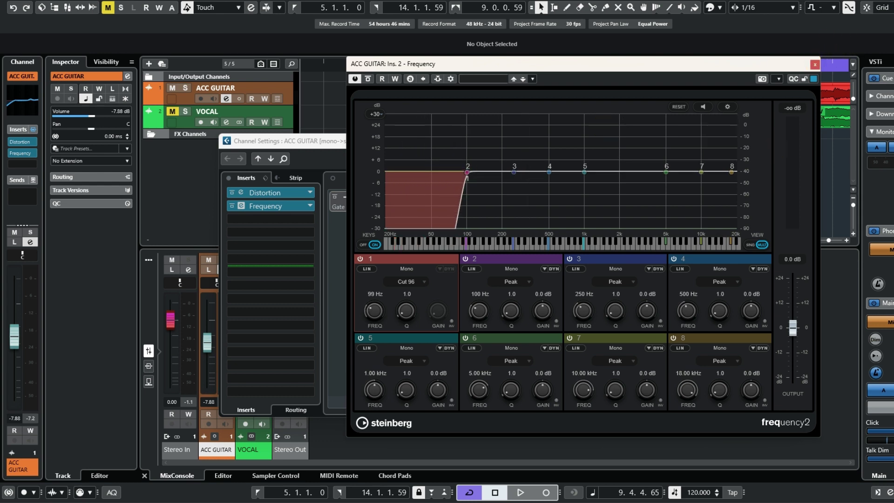
# During playback, adjust the Frequency EQ's band 6 to about 5.16 kHz, +1.1 dB and band 7 to 10.10 kHz, +0.3 dB, and readjust the low cut
pyautogui.click(520, 492)
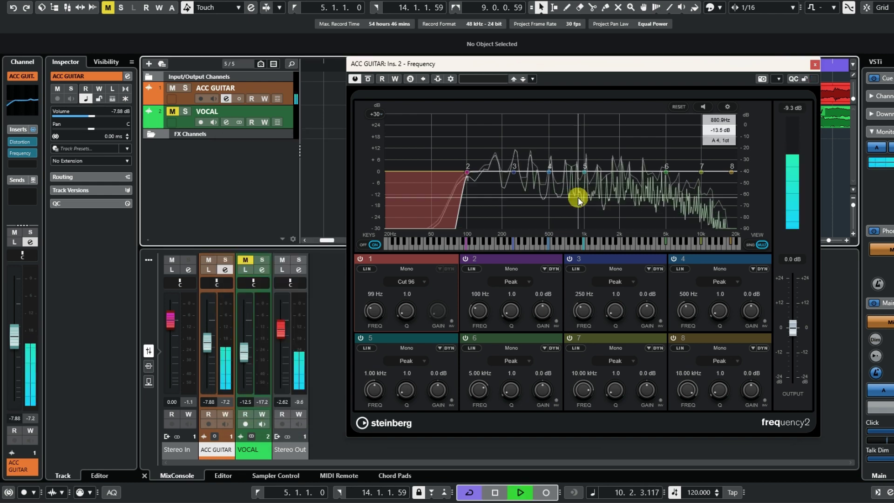
pyautogui.moveTo(728, 64); pyautogui.dragTo(648, 177)
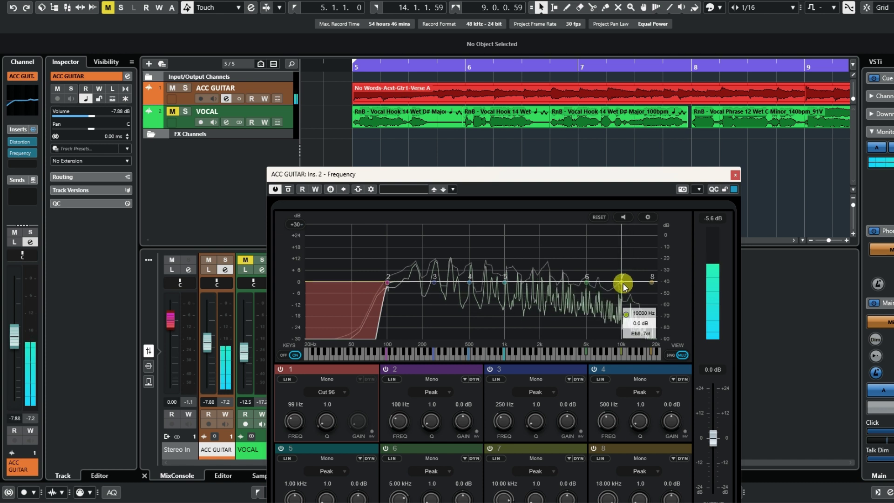
pyautogui.moveTo(623, 284); pyautogui.dragTo(589, 281)
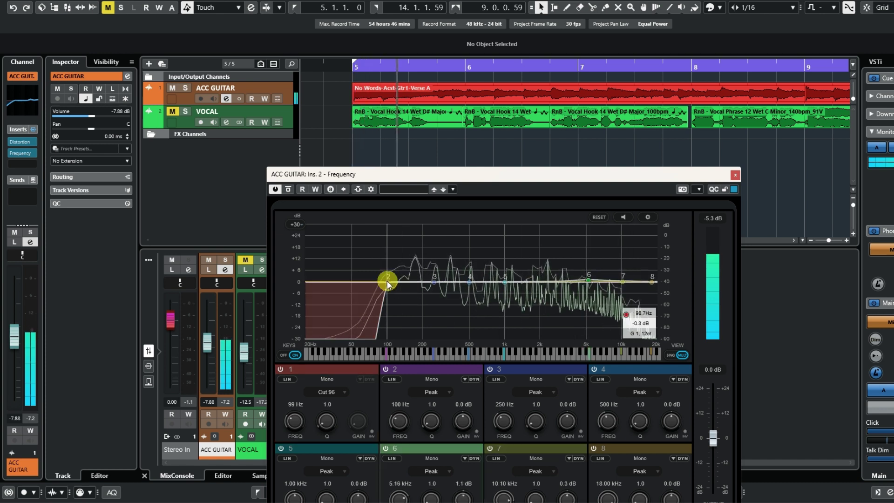
pyautogui.moveTo(387, 283); pyautogui.dragTo(392, 276)
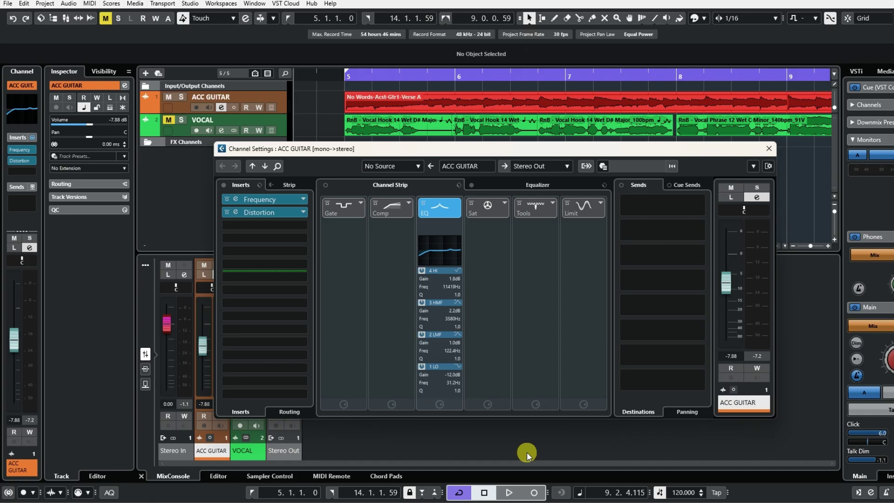
# Move Distortion to ACC GUITAR's third insert slot and clear both Frequency and Distortion from the inserts with No Effect
pyautogui.moveTo(267, 336); pyautogui.dragTo(290, 265)
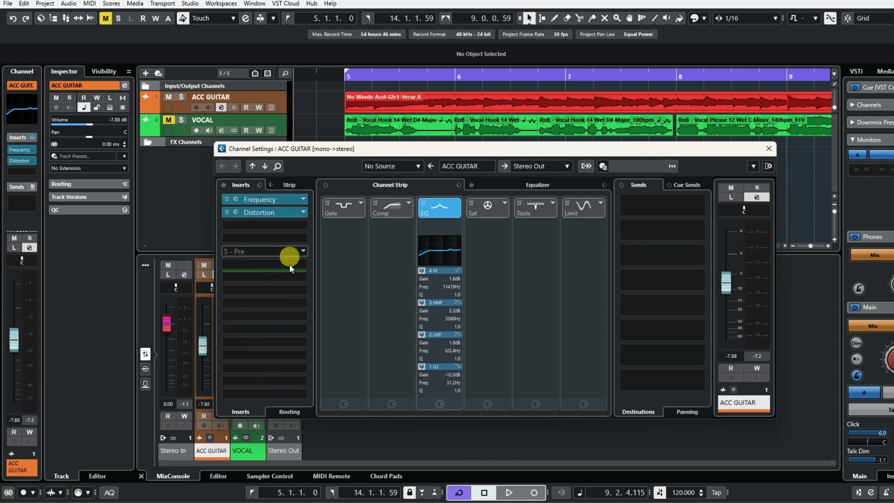
pyautogui.moveTo(285, 381); pyautogui.dragTo(268, 200)
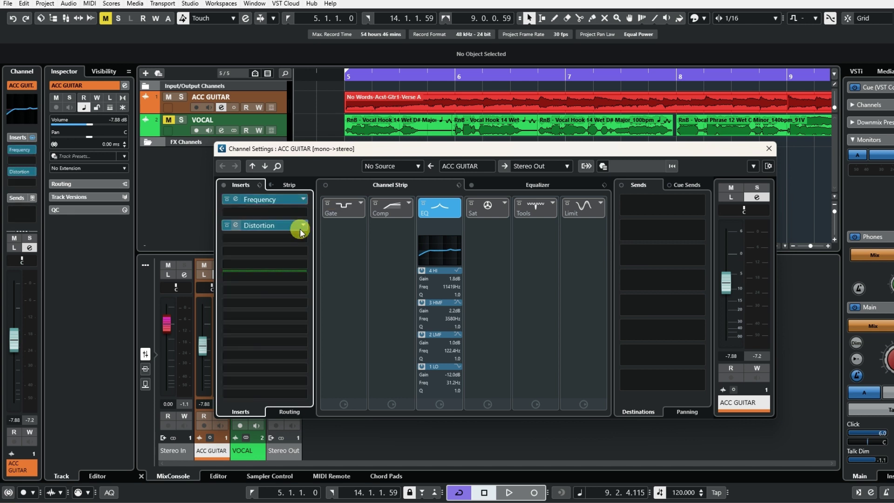
pyautogui.click(303, 199)
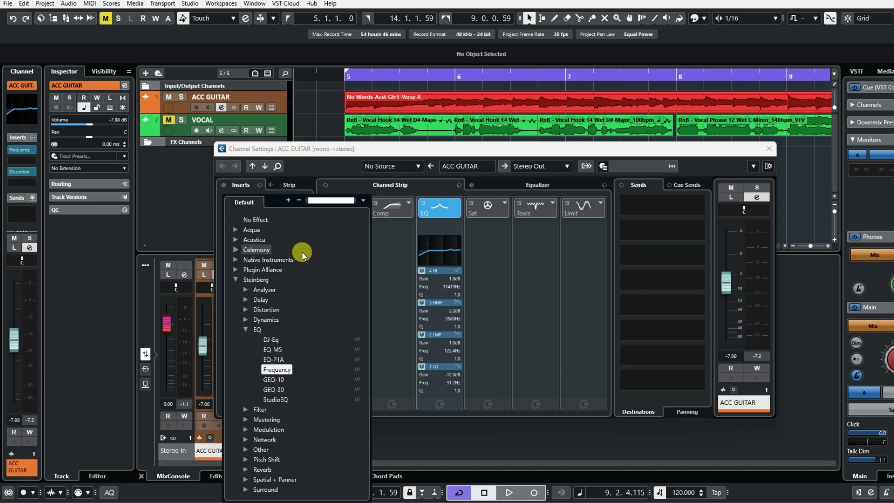
pyautogui.click(262, 220)
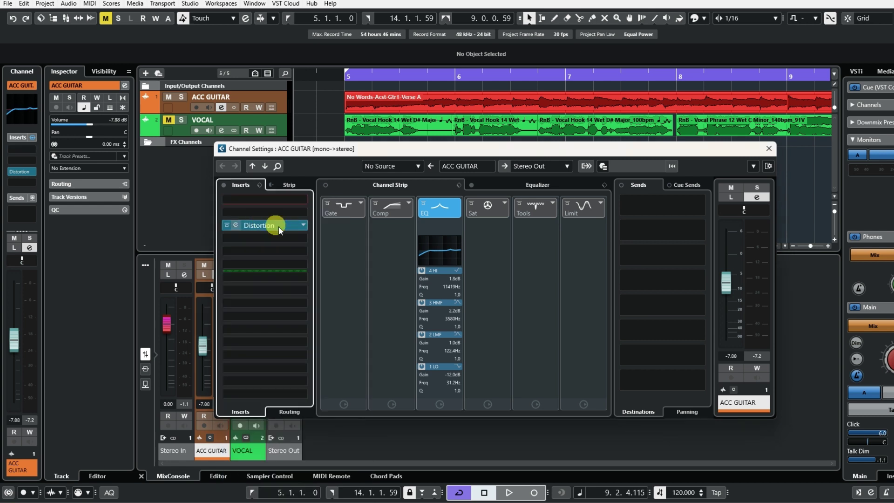
pyautogui.click(305, 226)
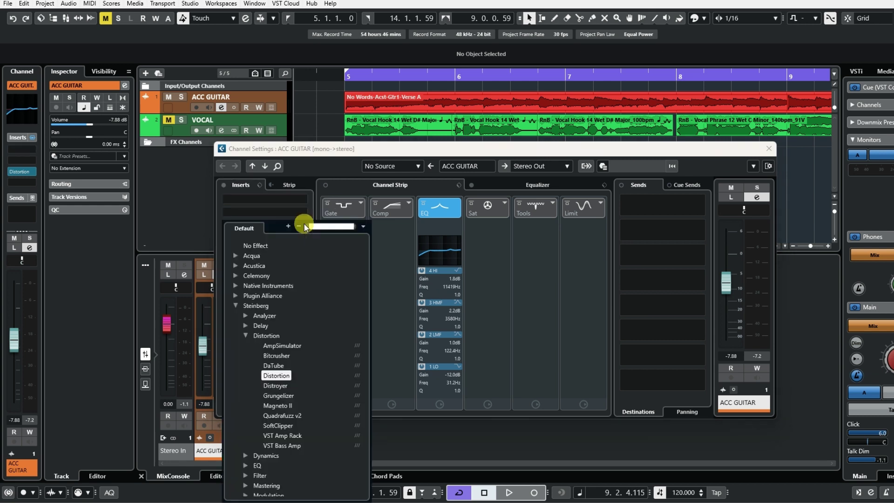
pyautogui.click(259, 248)
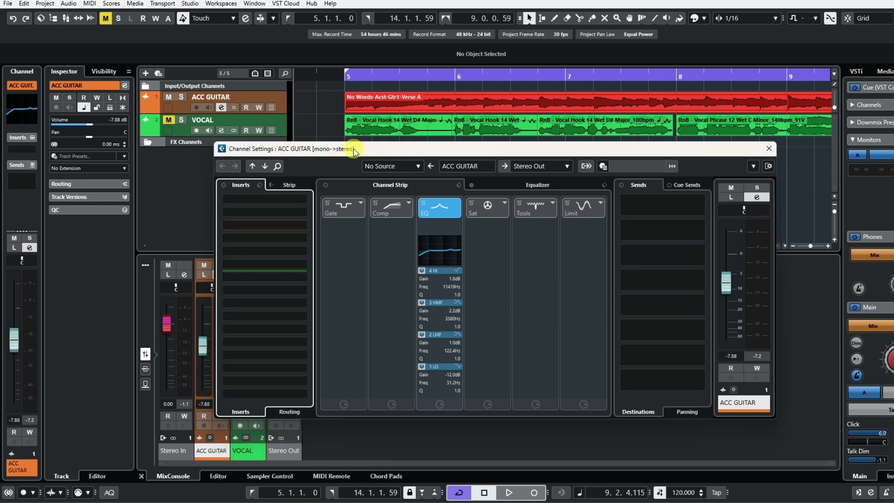
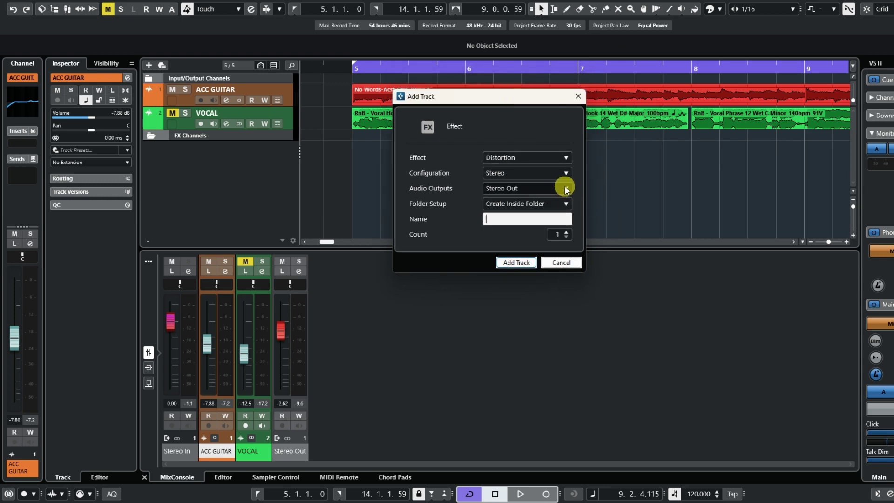
# Choose Steinberg's StereoDelay as the effect, name the new FX channel track "delay one" and add it
pyautogui.click(566, 160)
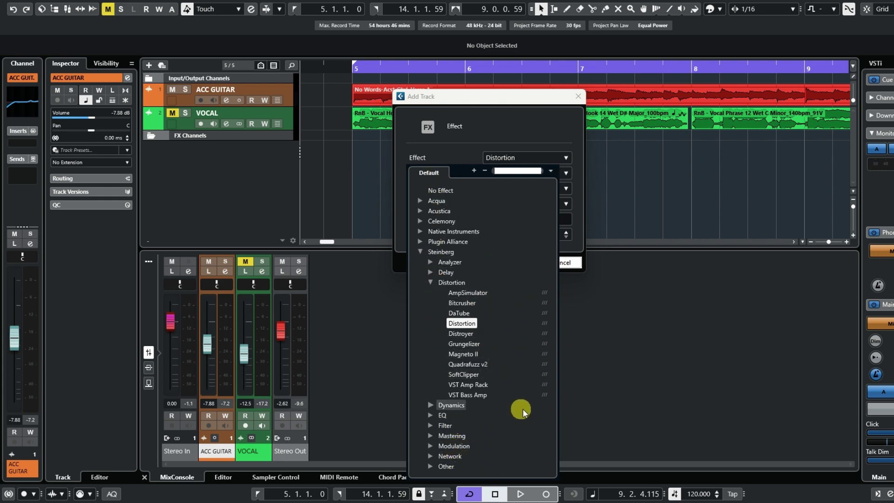
pyautogui.click(432, 282)
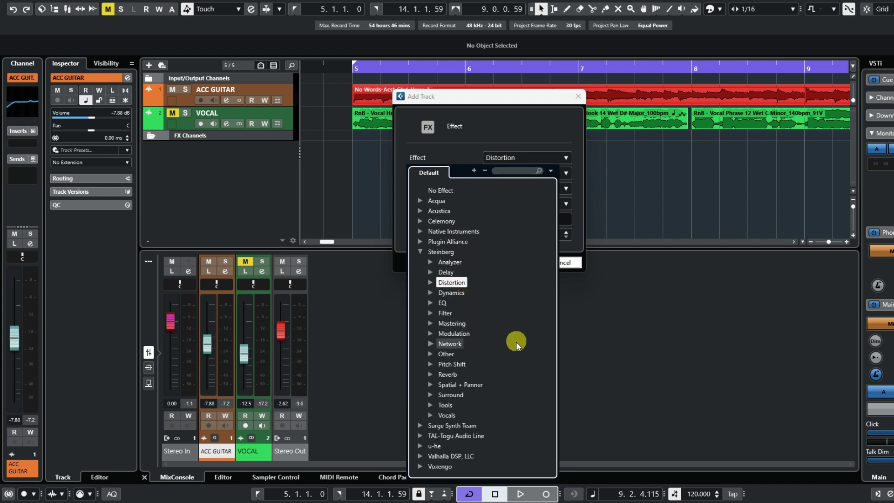
pyautogui.click(430, 272)
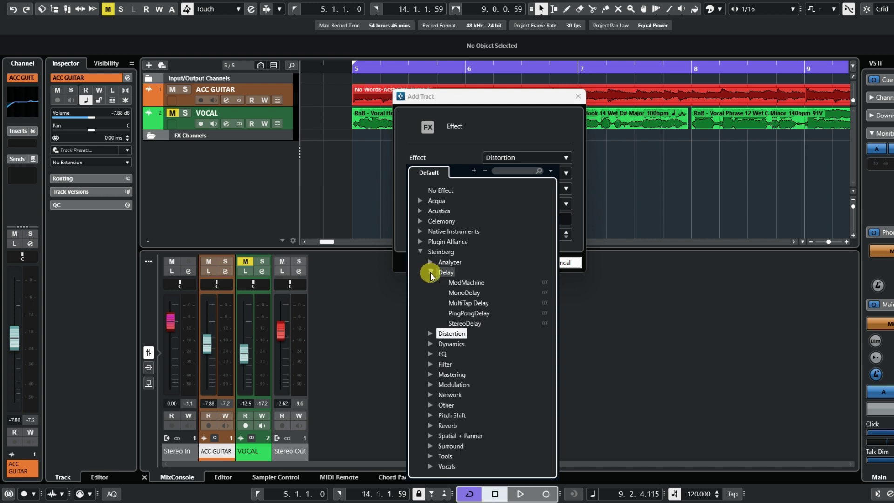
pyautogui.click(482, 323)
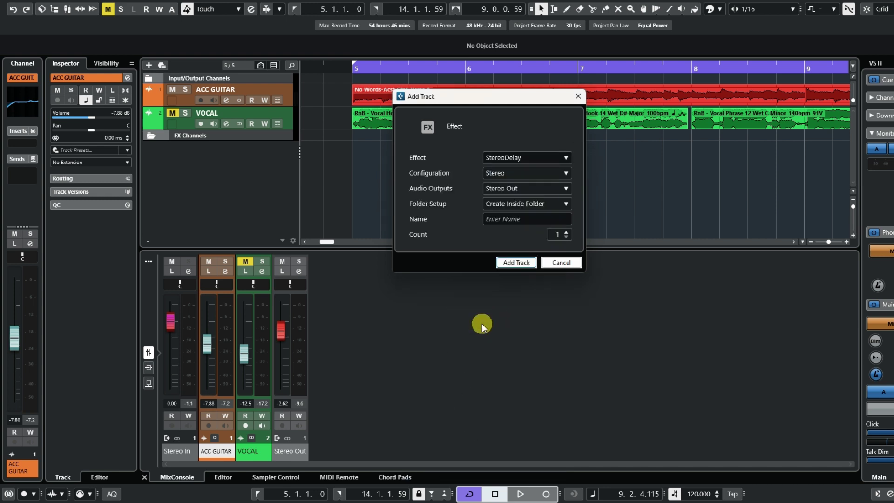
pyautogui.click(515, 219)
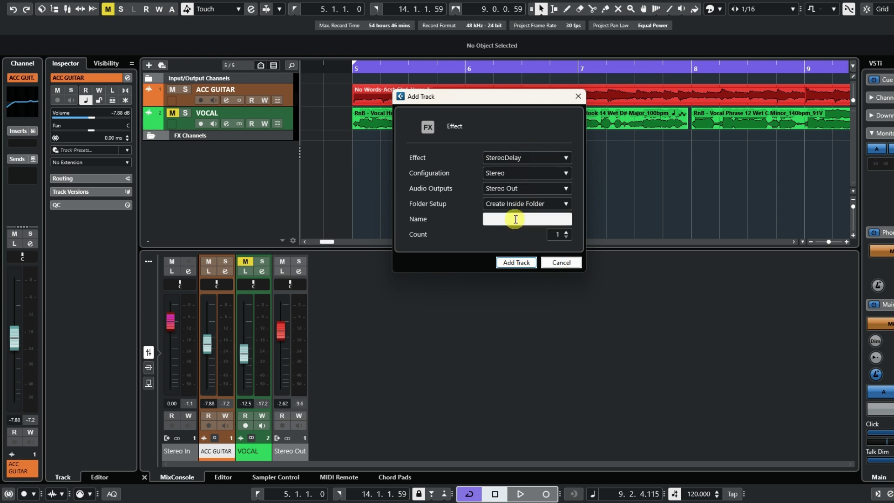
pyautogui.write('delay one')
pyautogui.click(525, 264)
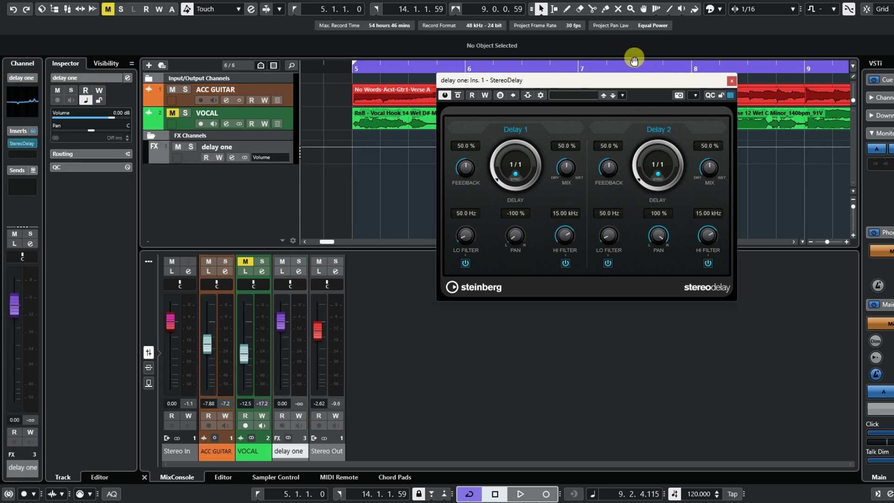
# Set StereoDelay's Delay 1 to 1/2 and Delay 2 to 1/2 T with both mixes at 100%, and close the plug-in
pyautogui.moveTo(601, 87); pyautogui.dragTo(644, 111)
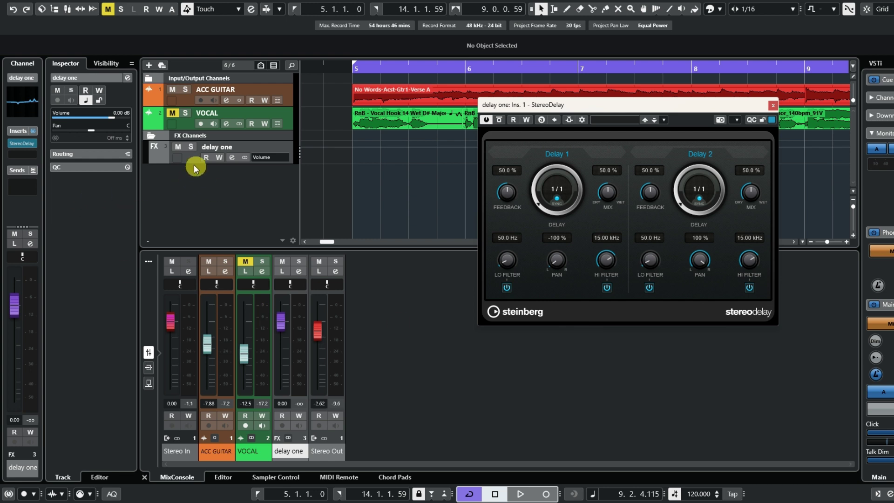
pyautogui.moveTo(534, 107); pyautogui.dragTo(515, 181)
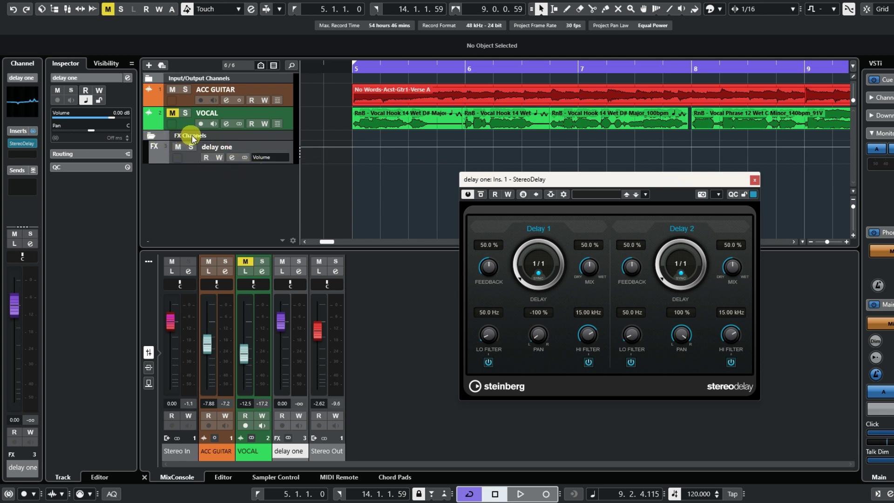
pyautogui.click(150, 136)
pyautogui.click(151, 136)
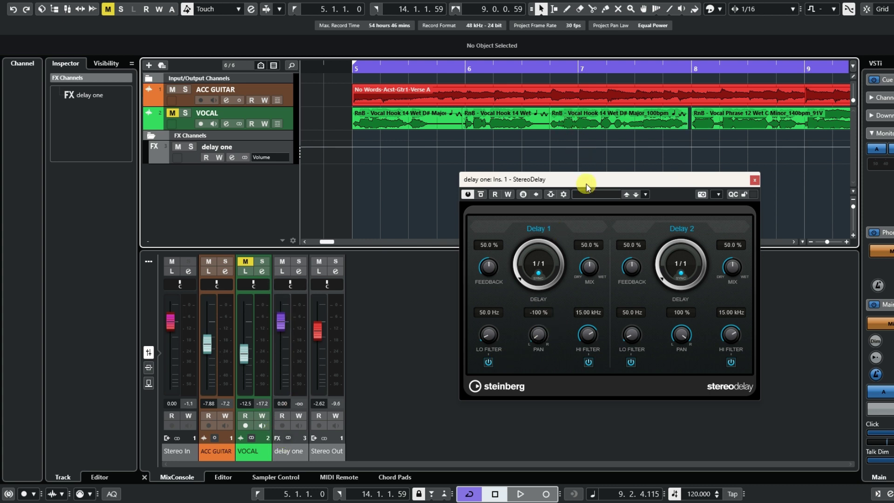
pyautogui.moveTo(586, 187); pyautogui.dragTo(542, 169)
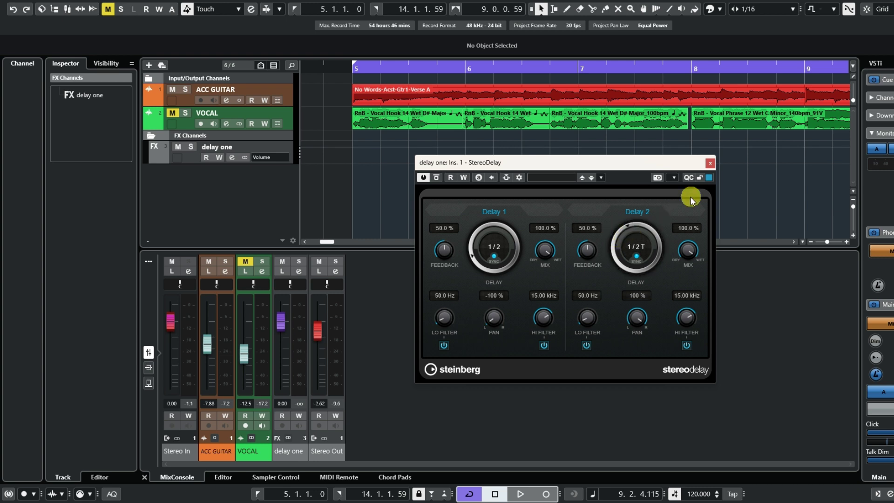
pyautogui.click(710, 164)
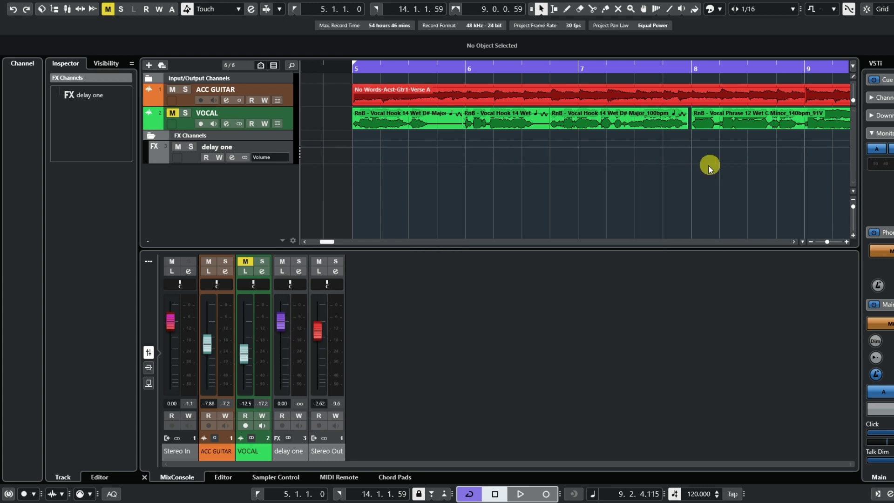
# Place the playback cursor just before bar 5 and assign ACC GUITAR's first send to delay one in its channel settings
pyautogui.click(346, 63)
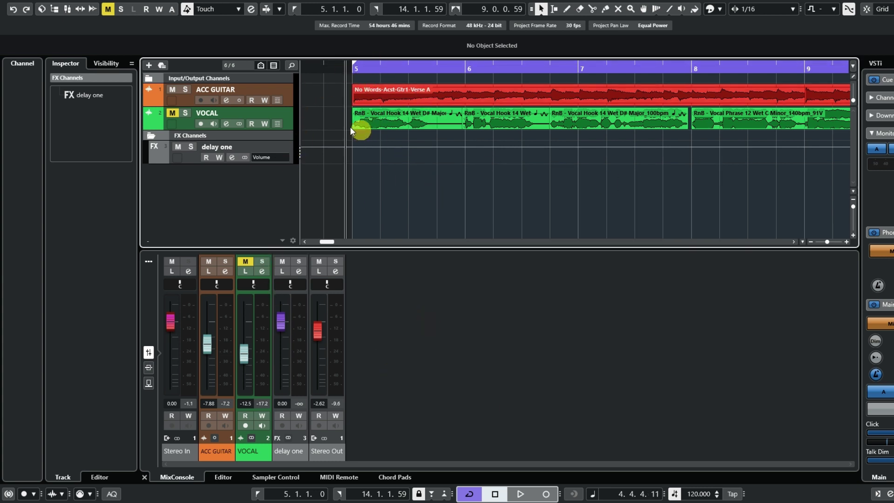
pyautogui.click(226, 101)
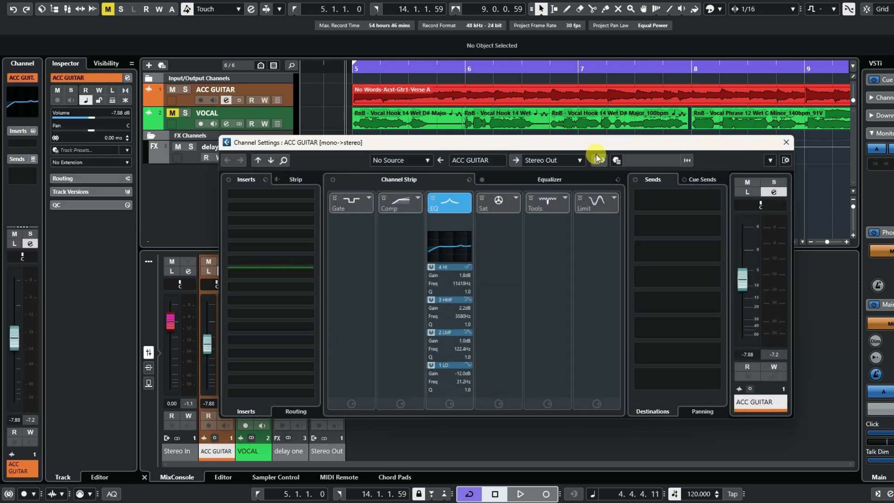
pyautogui.moveTo(559, 145); pyautogui.dragTo(462, 169)
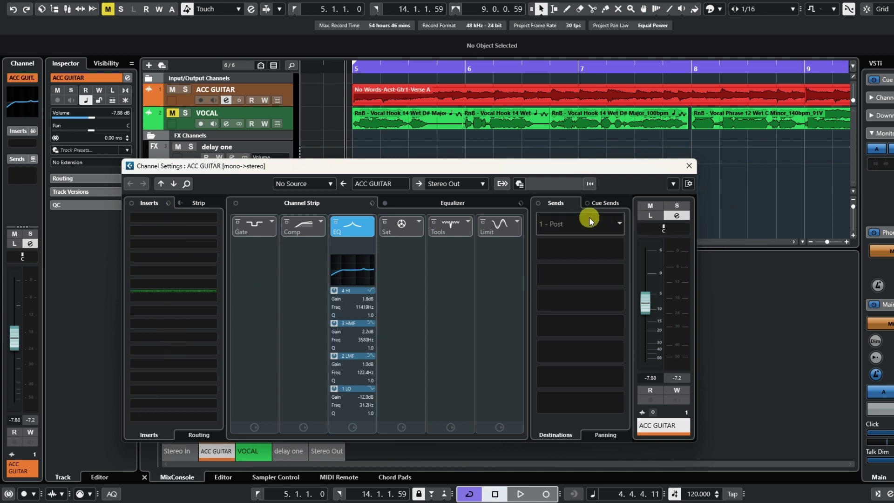
pyautogui.click(619, 225)
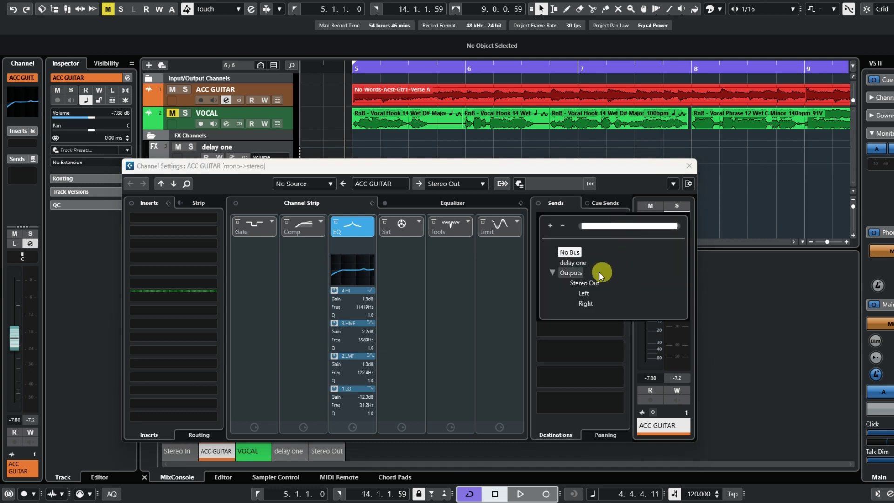
pyautogui.click(574, 264)
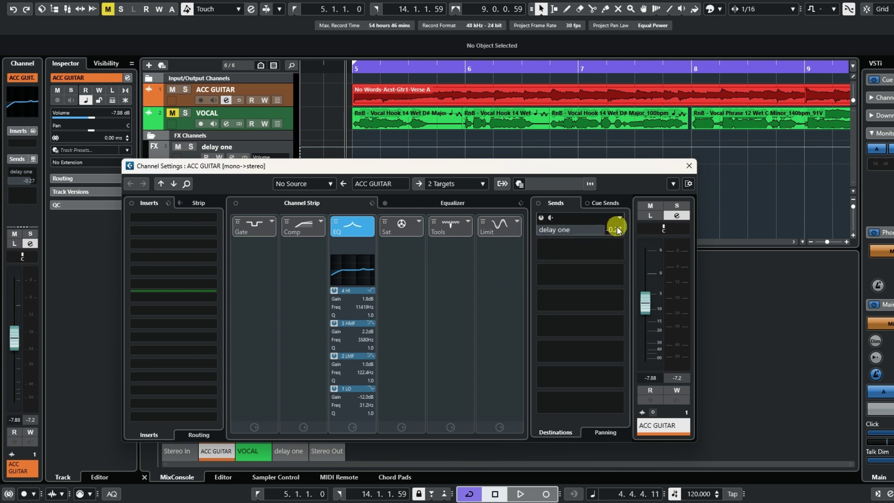
pyautogui.moveTo(525, 169); pyautogui.dragTo(594, 182)
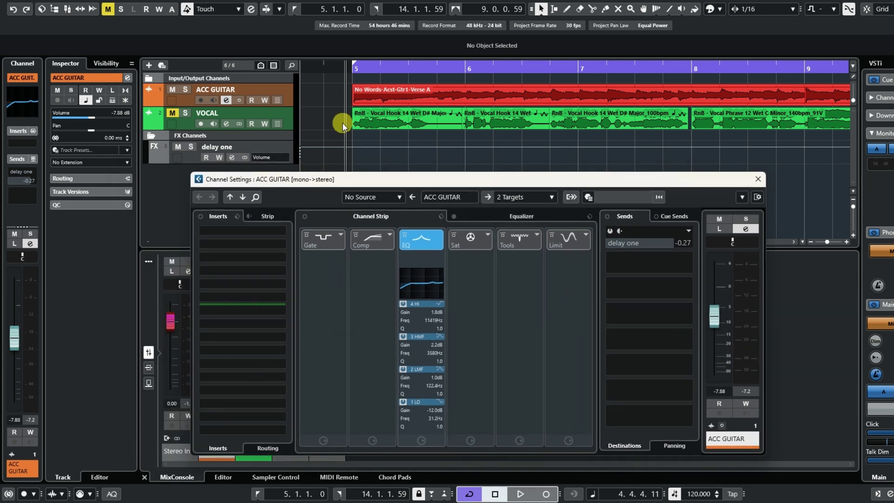
# Assign VOCAL's first send to delay one, clear it with No Bus and close the channel settings
pyautogui.click(226, 123)
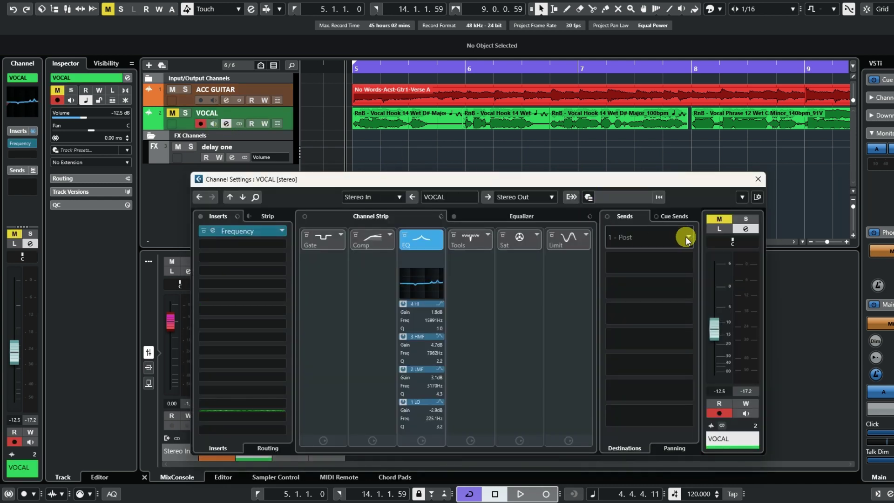
pyautogui.click(686, 236)
pyautogui.click(643, 276)
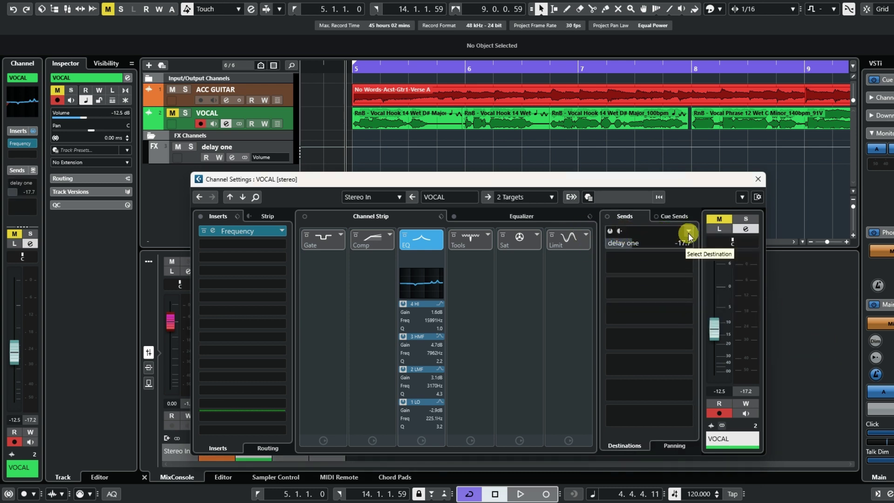
pyautogui.click(683, 233)
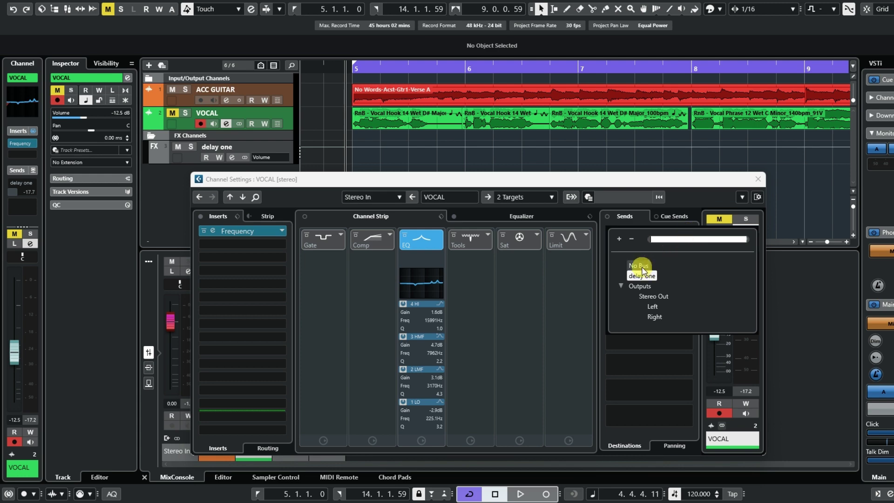
pyautogui.click(639, 265)
pyautogui.click(760, 177)
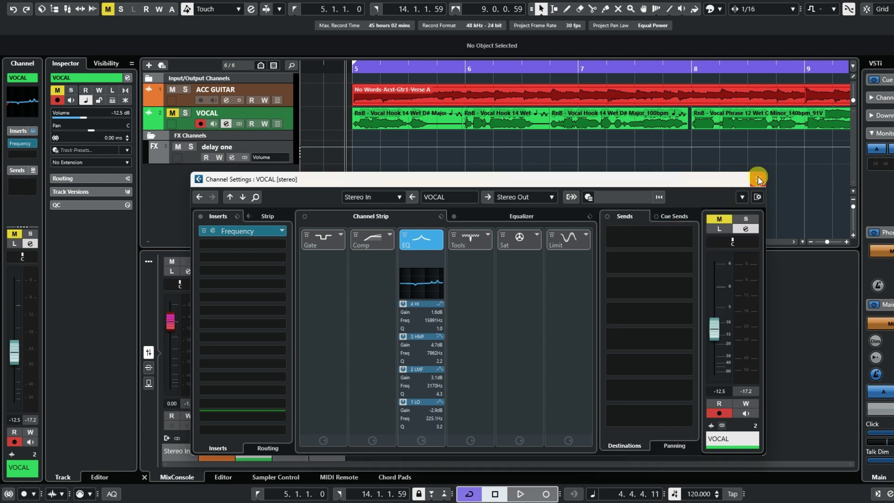
# Lower the gain of ACC GUITAR's delay one send to -41.9 and switch the send on
pyautogui.click(226, 99)
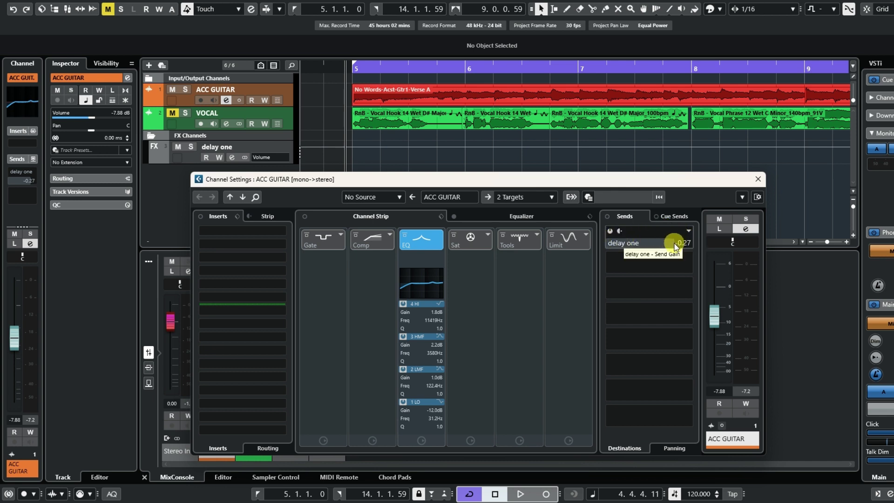
pyautogui.moveTo(671, 243); pyautogui.dragTo(582, 235)
pyautogui.click(612, 231)
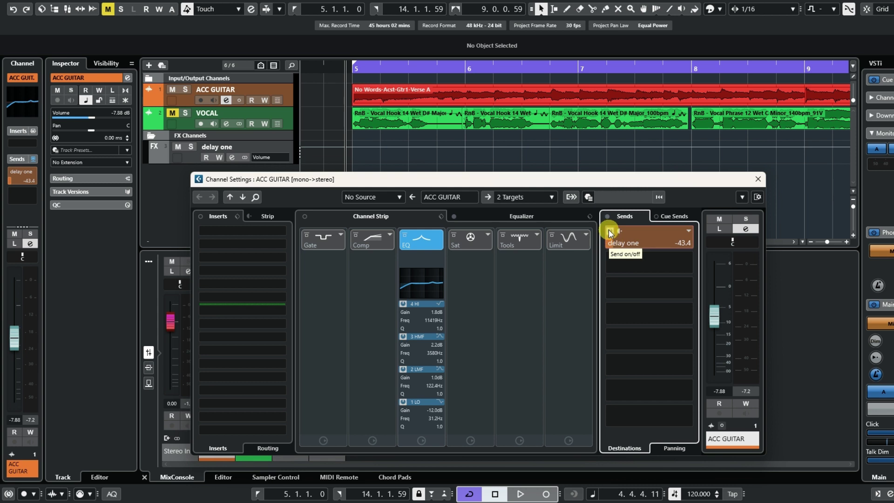
pyautogui.click(610, 231)
pyautogui.click(610, 231)
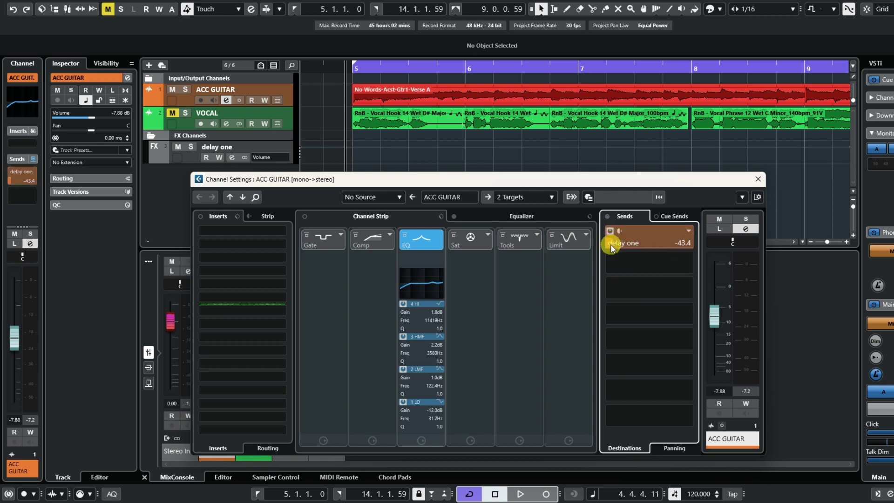
pyautogui.scroll(2, 606, 244)
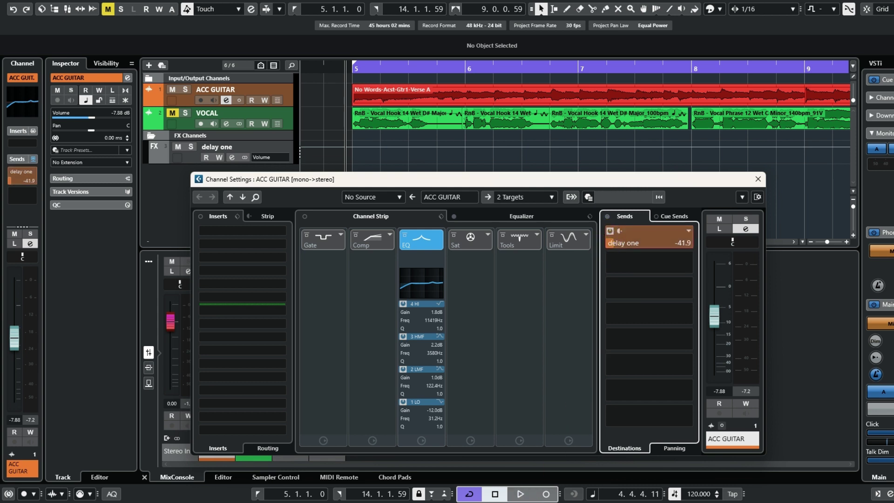
# Play the project, raise the gain of ACC GUITAR's delay one send to -11.5 during playback, and stop
pyautogui.click(521, 494)
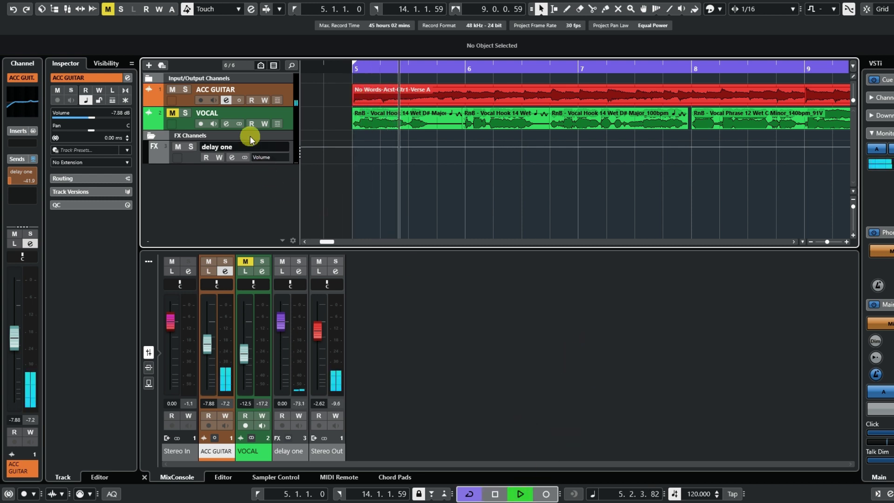
pyautogui.click(226, 100)
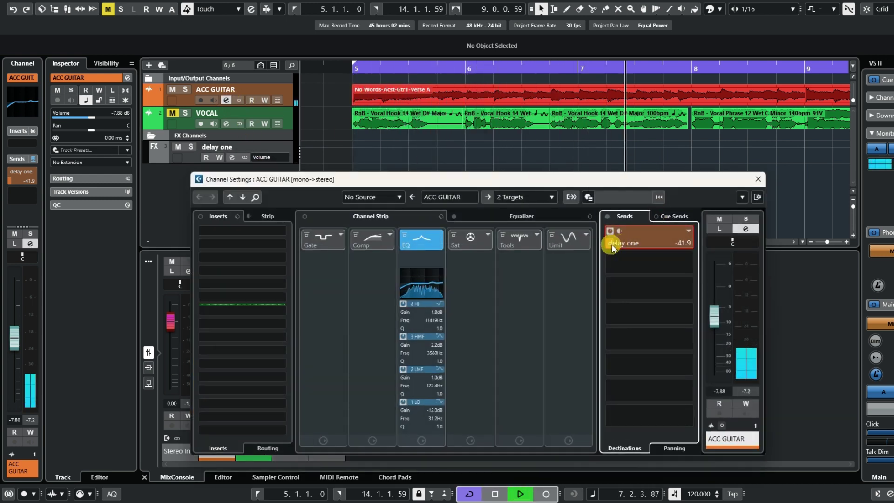
pyautogui.moveTo(611, 244); pyautogui.dragTo(648, 244)
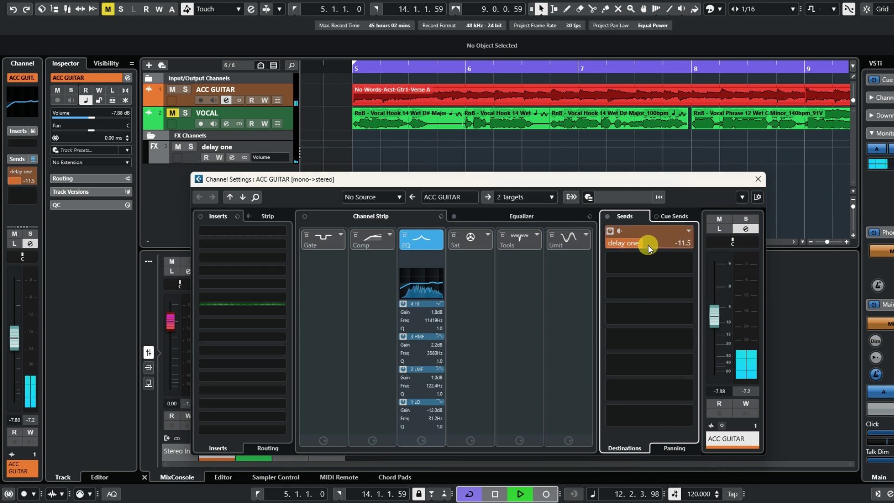
pyautogui.click(496, 494)
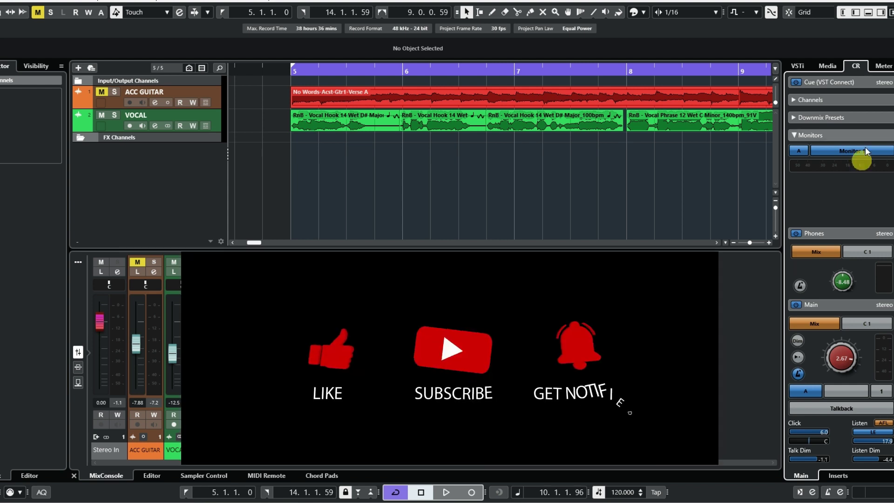
# Create an FX channel track below VOCAL from Steinberg's Distortion in the media browser's VST effects
pyautogui.click(828, 67)
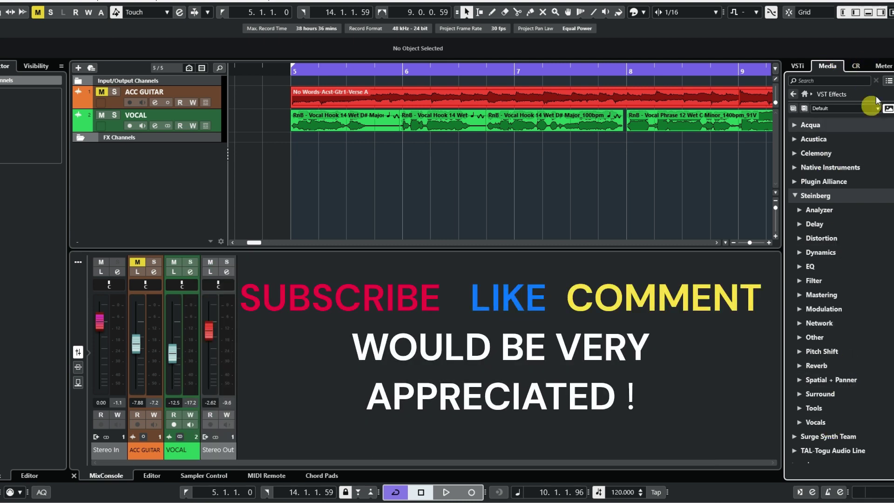
pyautogui.click(794, 96)
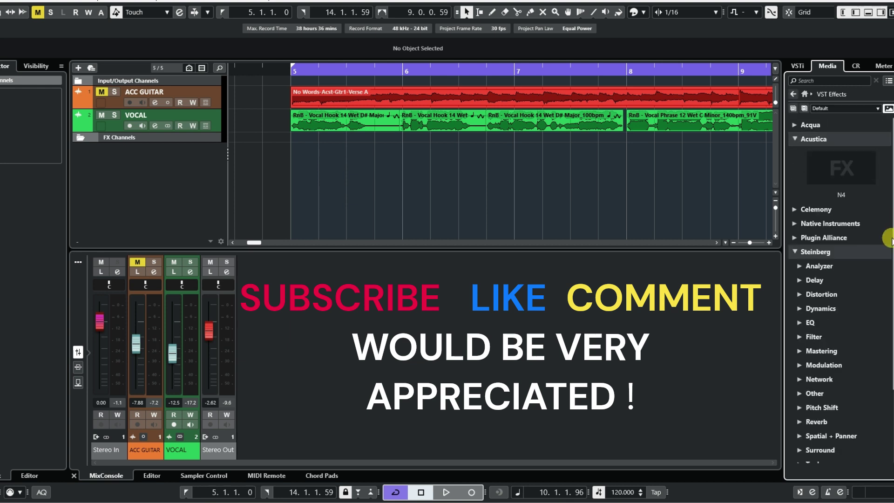
pyautogui.scroll(-3, 886, 238)
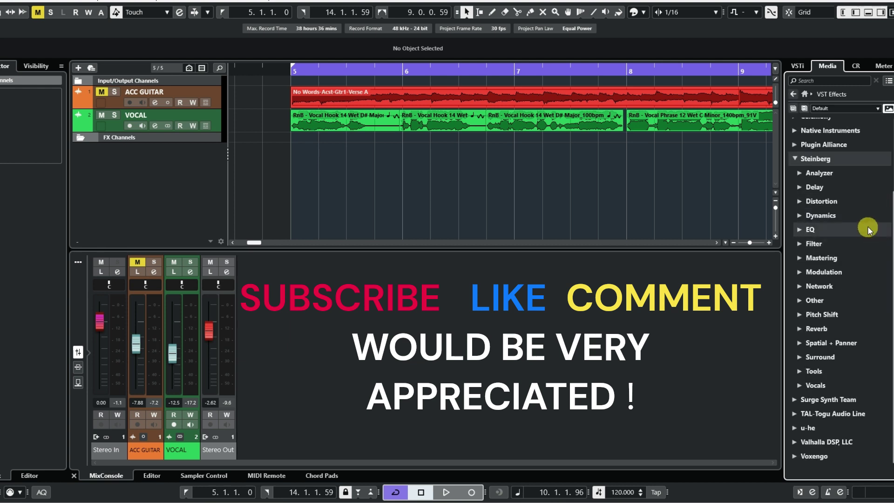
pyautogui.click(801, 202)
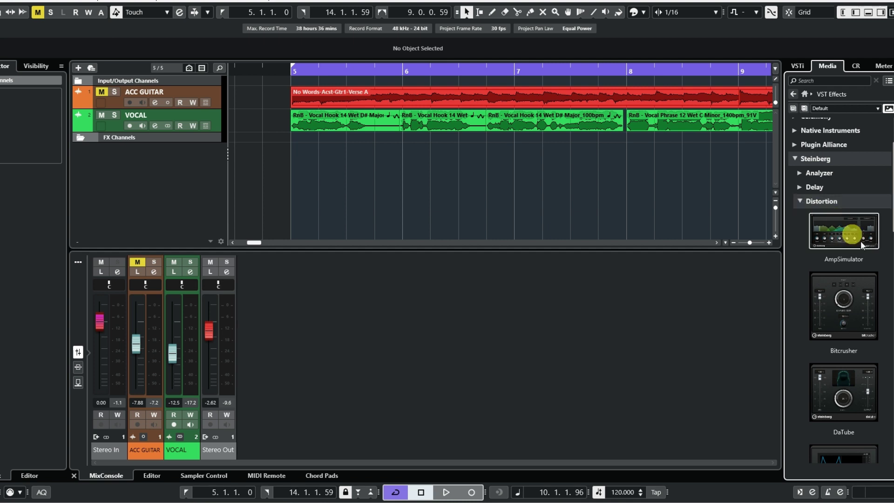
pyautogui.scroll(-5, 868, 279)
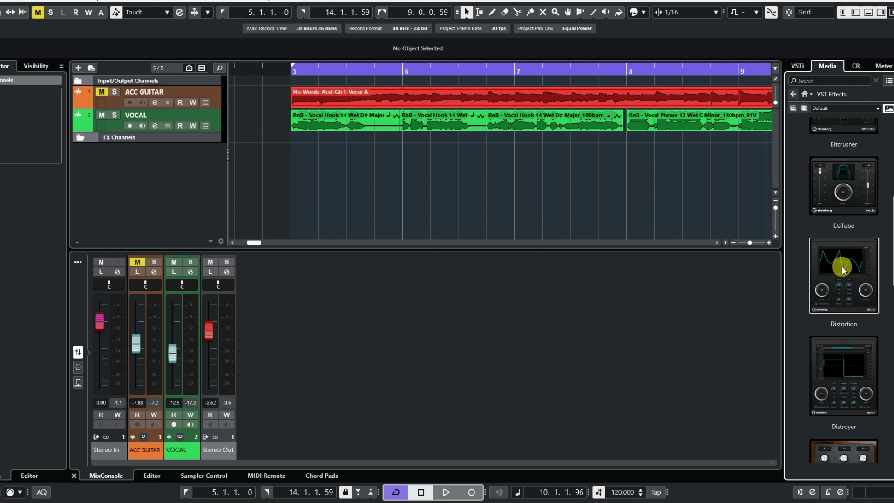
pyautogui.moveTo(842, 266); pyautogui.dragTo(116, 184)
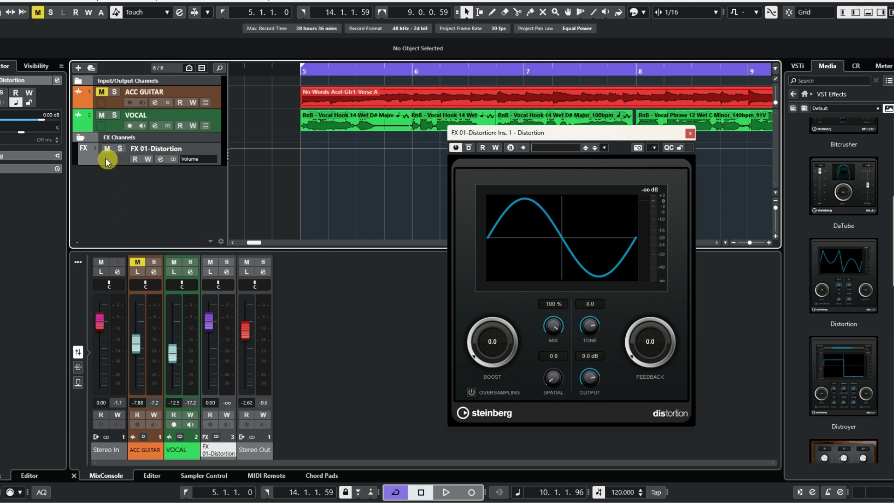
# Set the boost of the Distortion plug-in on FX 01-Distortion to 2.0 and close the plug-in window
pyautogui.click(79, 138)
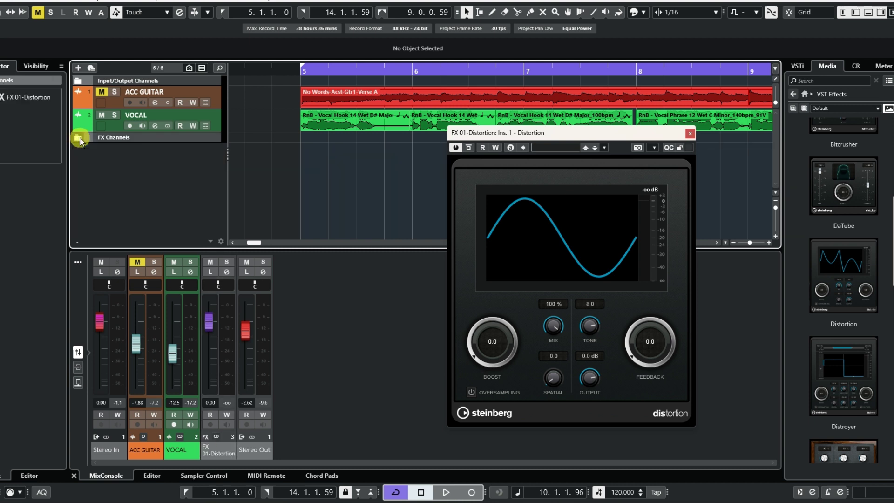
pyautogui.click(78, 138)
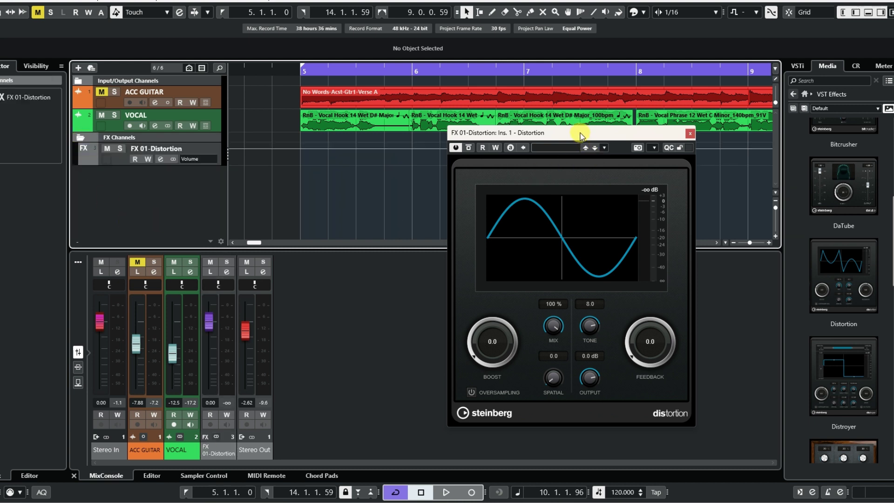
pyautogui.moveTo(581, 135); pyautogui.dragTo(586, 148)
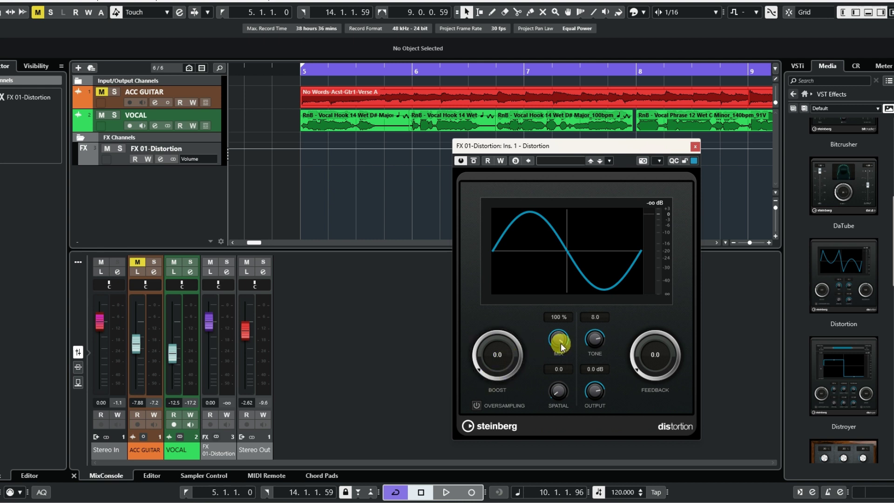
pyautogui.moveTo(555, 364); pyautogui.dragTo(565, 326)
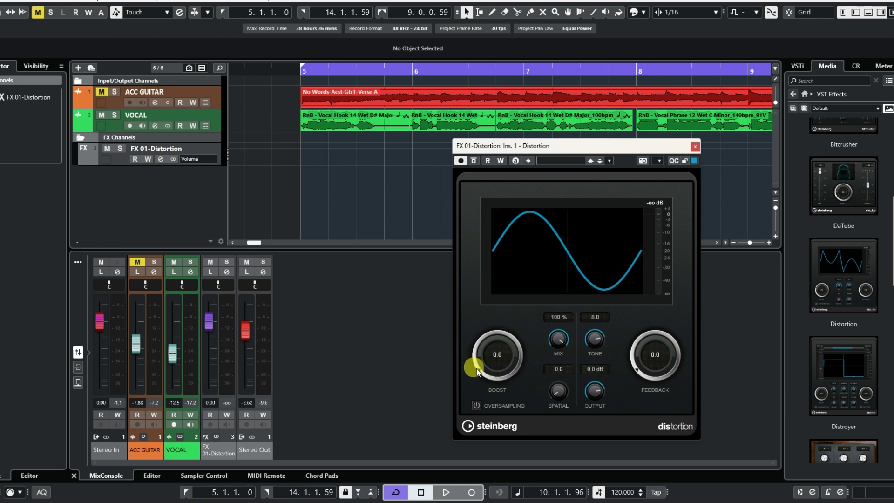
pyautogui.moveTo(478, 372)
pyautogui.mouseDown()
pyautogui.moveTo(482, 343)
pyautogui.moveTo(484, 357)
pyautogui.mouseUp()
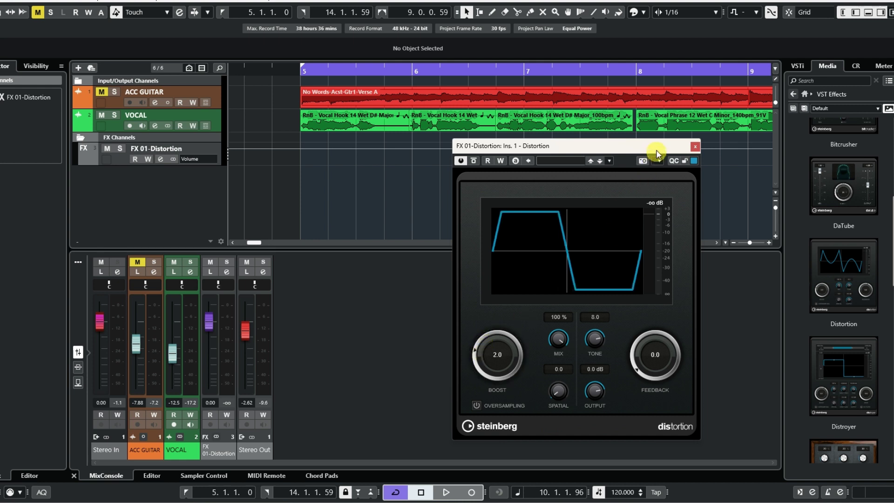
pyautogui.moveTo(657, 152); pyautogui.dragTo(607, 188)
pyautogui.click(592, 186)
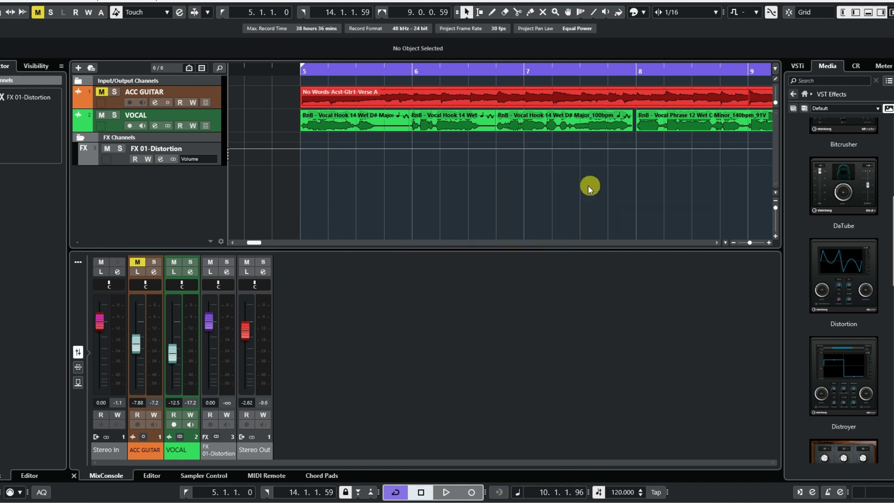
# Play the project from just before bar 5, lower VOCAL's channel fader to -15.4 during playback, and stop
pyautogui.click(286, 70)
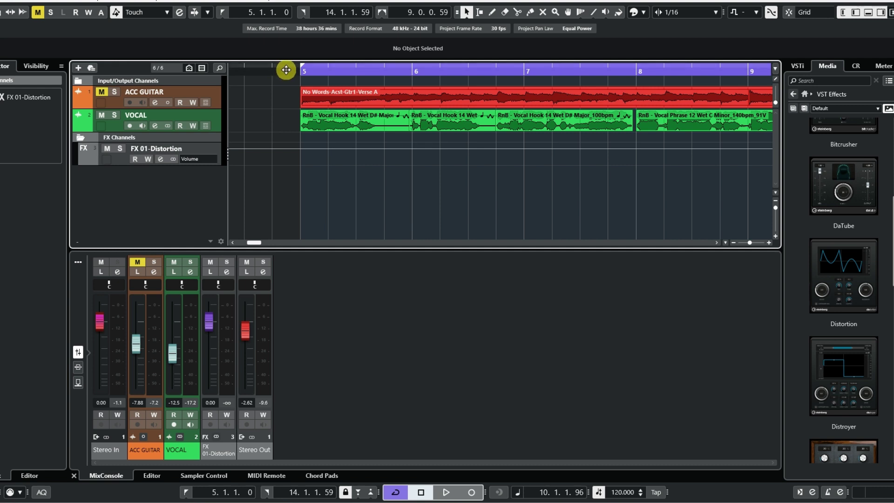
pyautogui.click(447, 492)
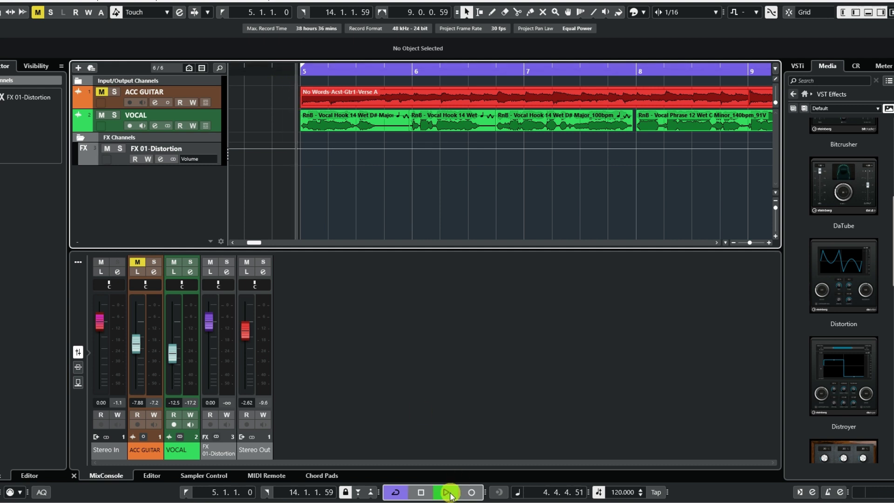
pyautogui.click(155, 125)
pyautogui.moveTo(515, 149); pyautogui.dragTo(436, 172)
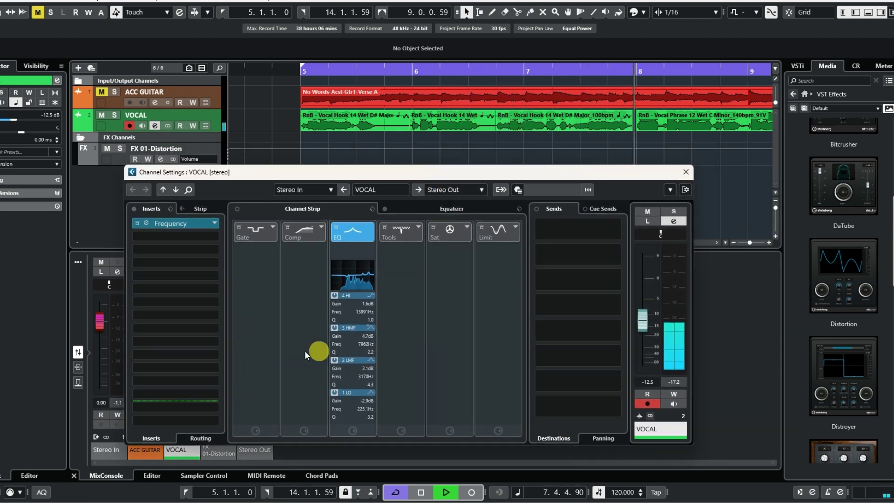
pyautogui.moveTo(651, 317); pyautogui.dragTo(643, 326)
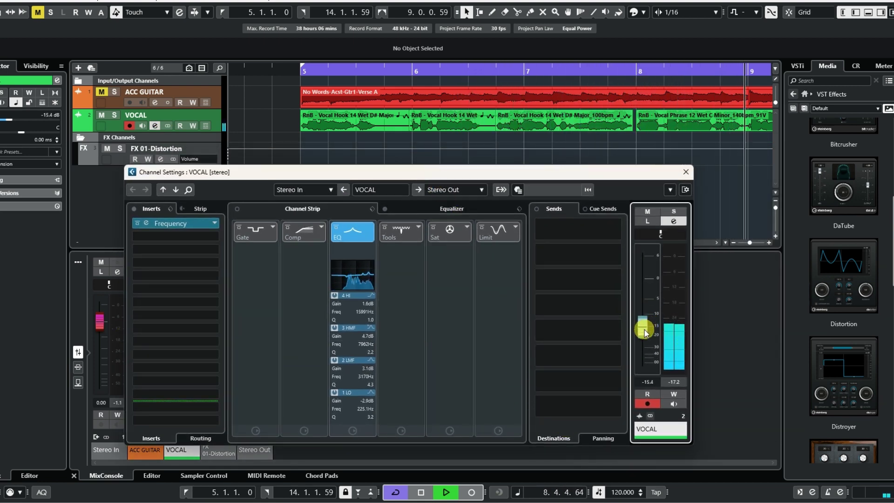
pyautogui.click(429, 493)
pyautogui.press('e')
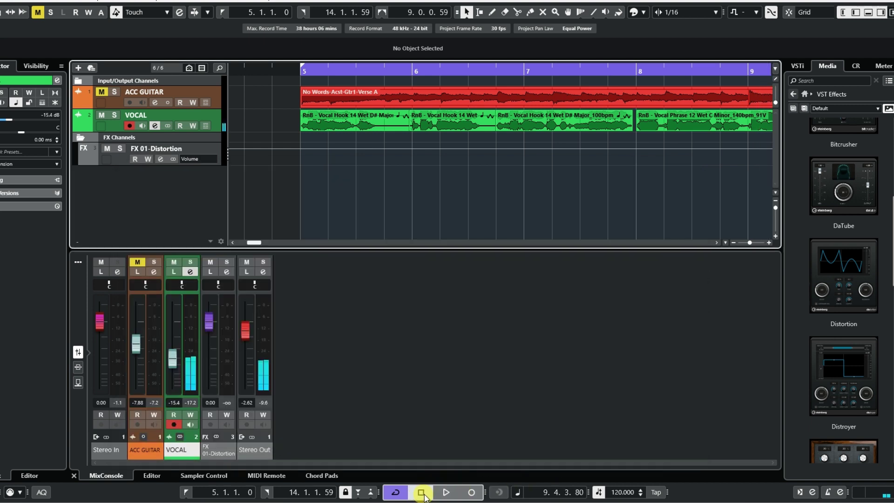
# Return to just before bar 5, assign VOCAL's first send to FX 01-Distortion, switch it on and set its gain to -31.2
pyautogui.click(285, 67)
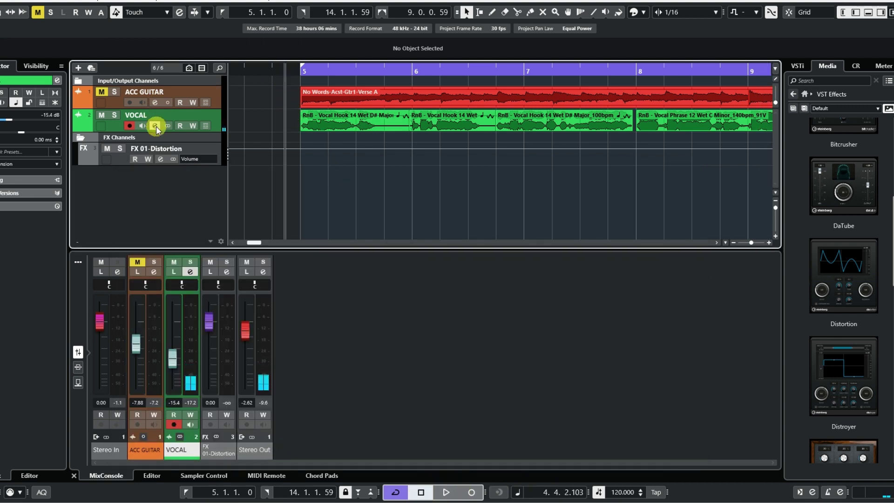
pyautogui.click(156, 127)
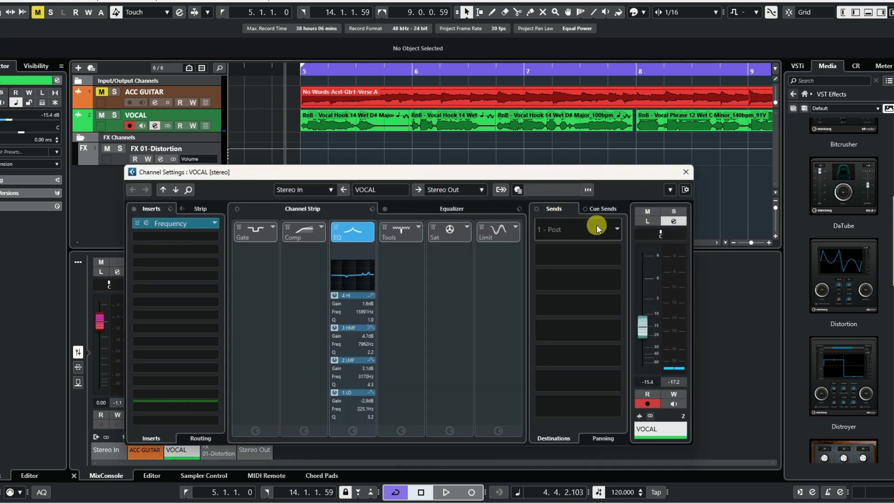
pyautogui.click(617, 230)
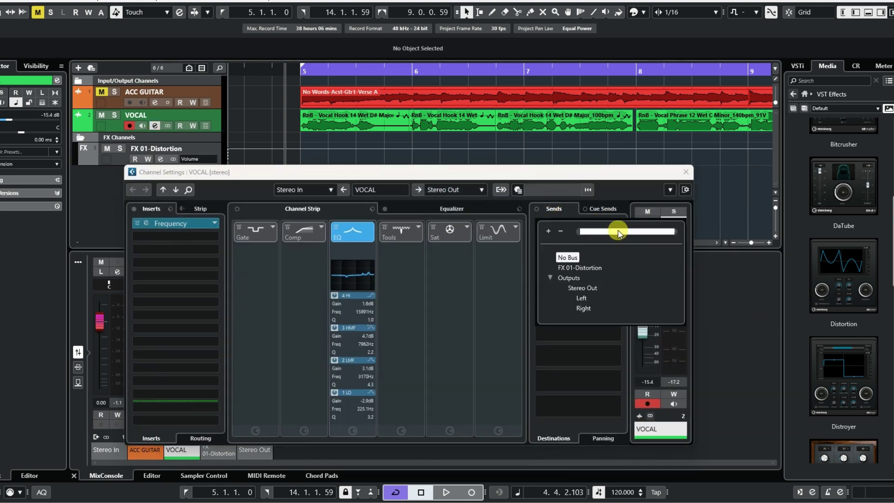
pyautogui.click(582, 270)
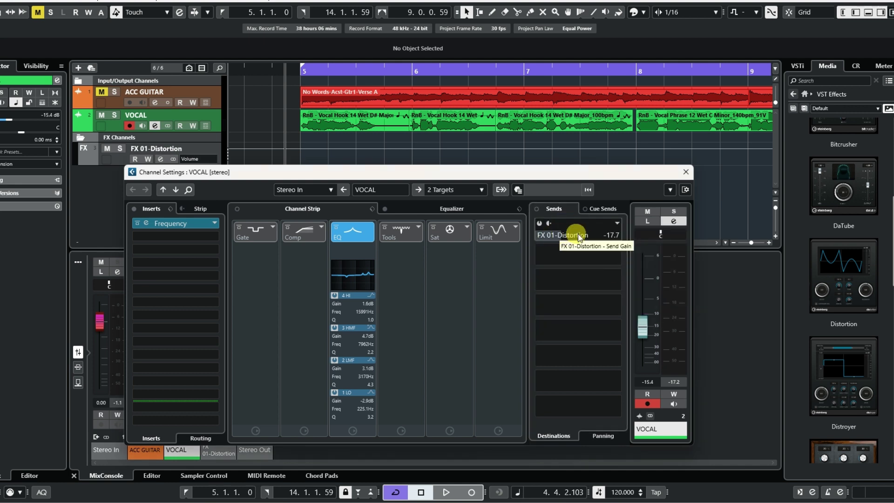
pyautogui.moveTo(562, 237); pyautogui.dragTo(540, 238)
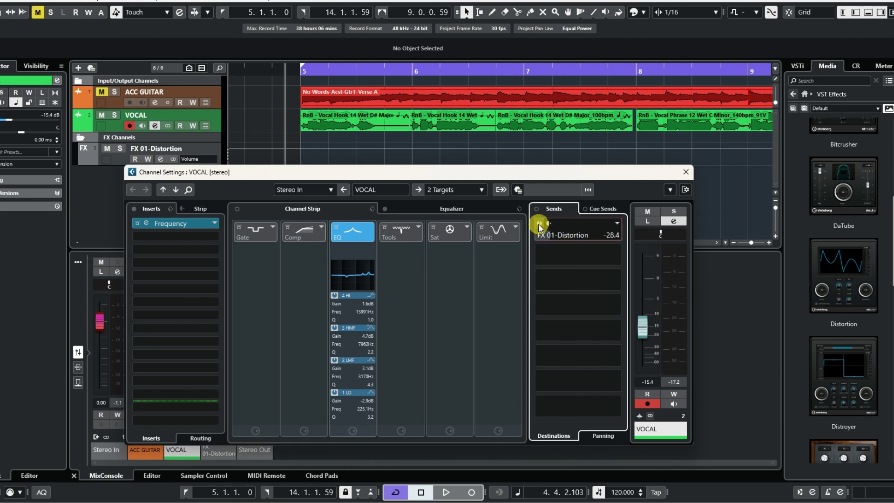
pyautogui.click(539, 224)
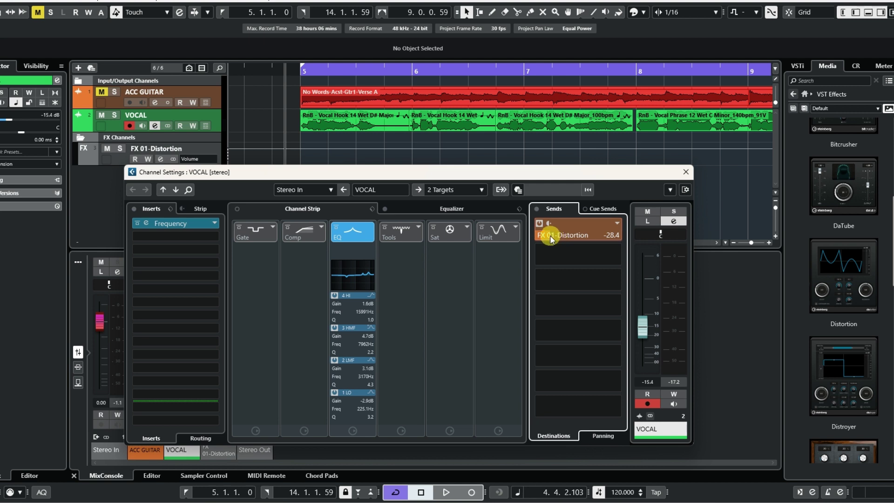
pyautogui.moveTo(547, 236)
pyautogui.mouseDown()
pyautogui.moveTo(565, 240)
pyautogui.moveTo(538, 240)
pyautogui.mouseUp()
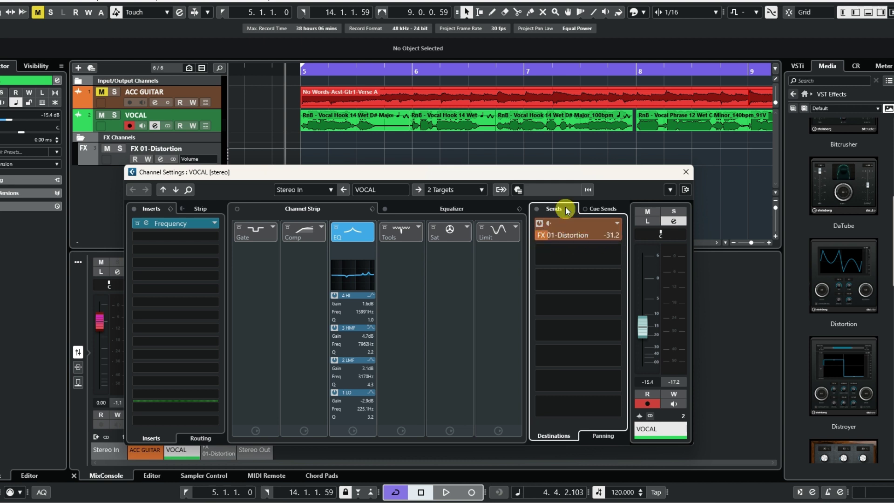
# Play the project and raise the gain of VOCAL's FX 01-Distortion send during playback
pyautogui.click(446, 493)
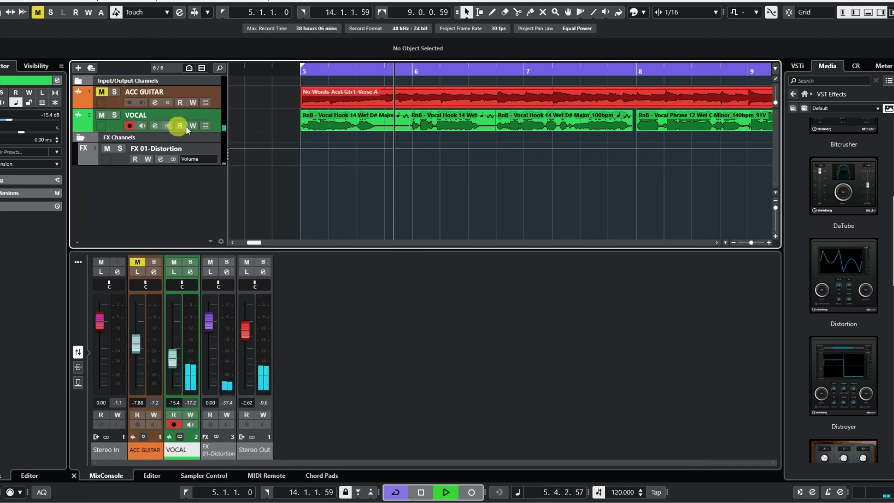
pyautogui.click(155, 126)
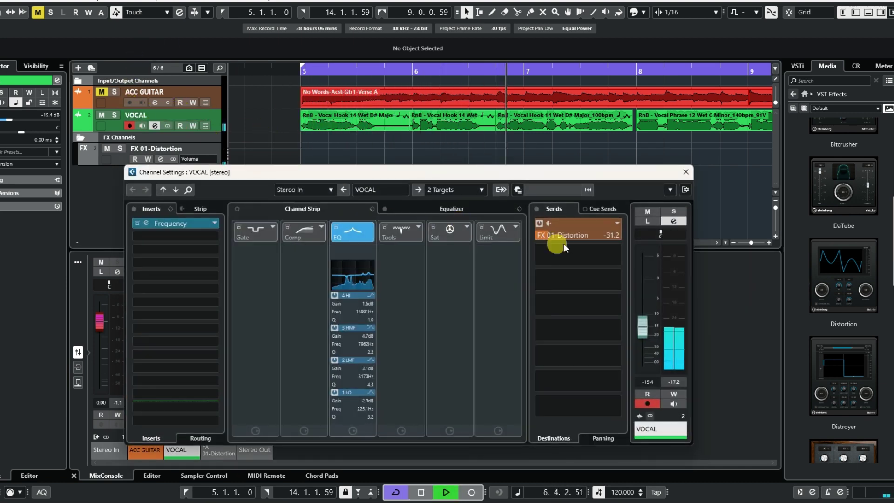
pyautogui.moveTo(550, 234); pyautogui.dragTo(580, 237)
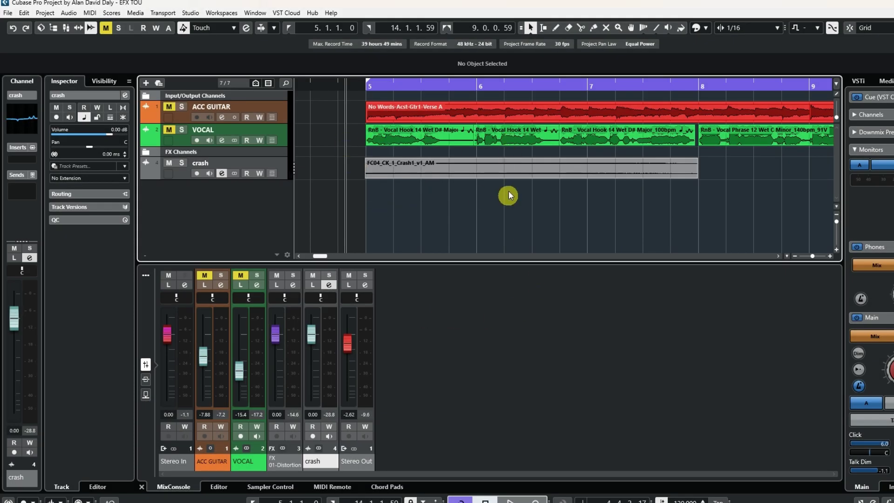
# Play the unprocessed crash track, stop and return the project cursor to just before bar 5
pyautogui.click(472, 179)
pyautogui.click(511, 501)
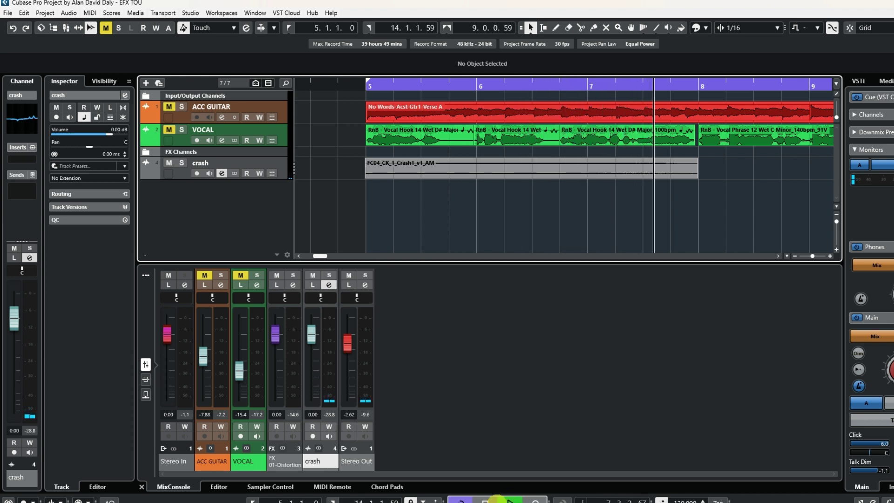
pyautogui.click(486, 500)
pyautogui.click(355, 84)
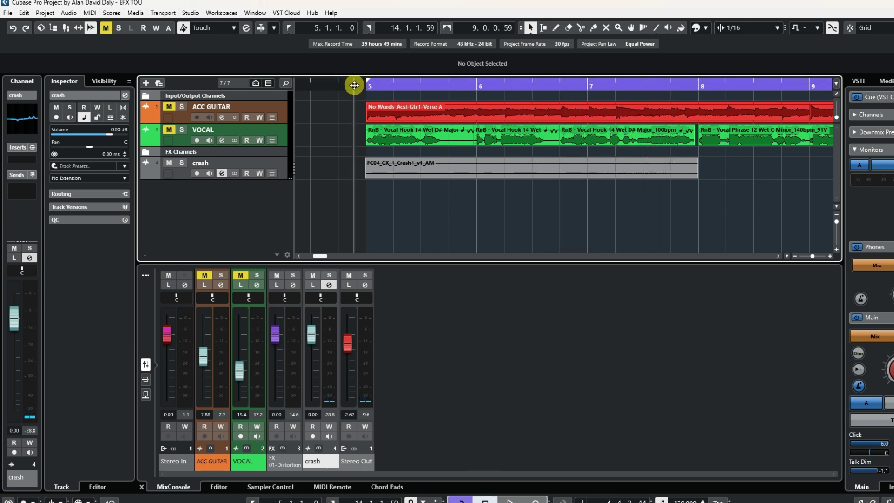
# Colour the crash audio event and the crash track orange
pyautogui.click(490, 167)
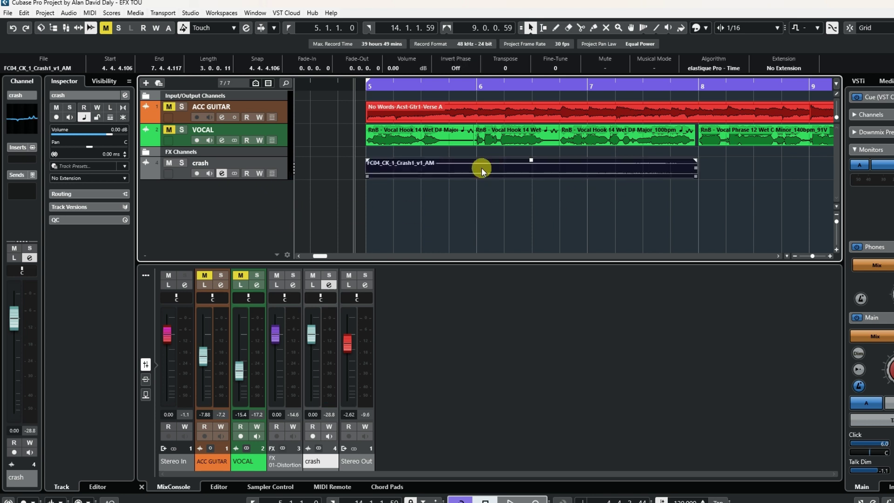
pyautogui.click(707, 28)
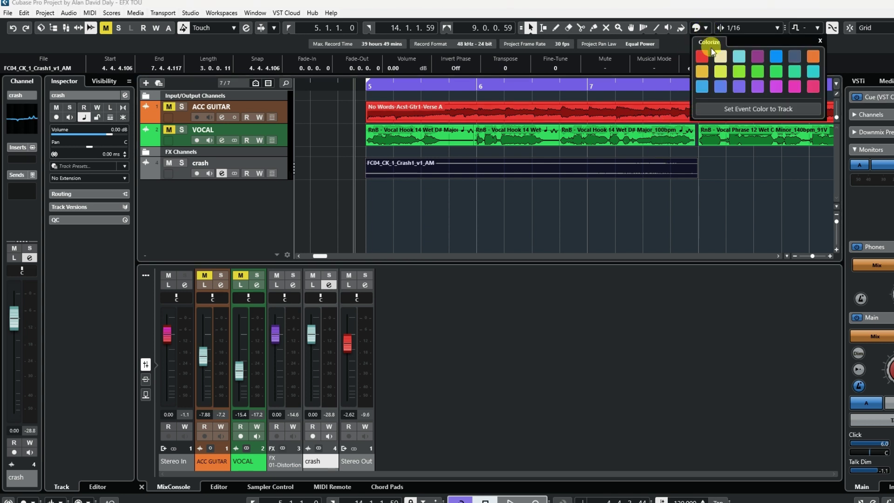
pyautogui.click(813, 57)
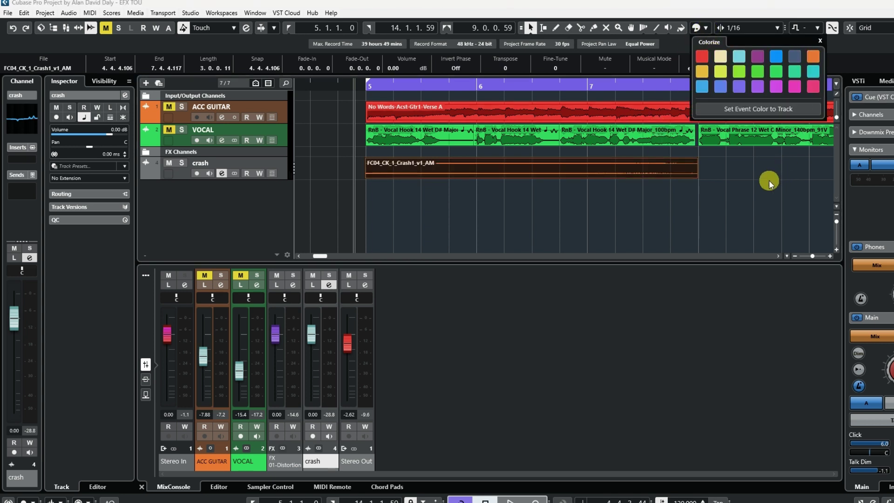
pyautogui.click(750, 189)
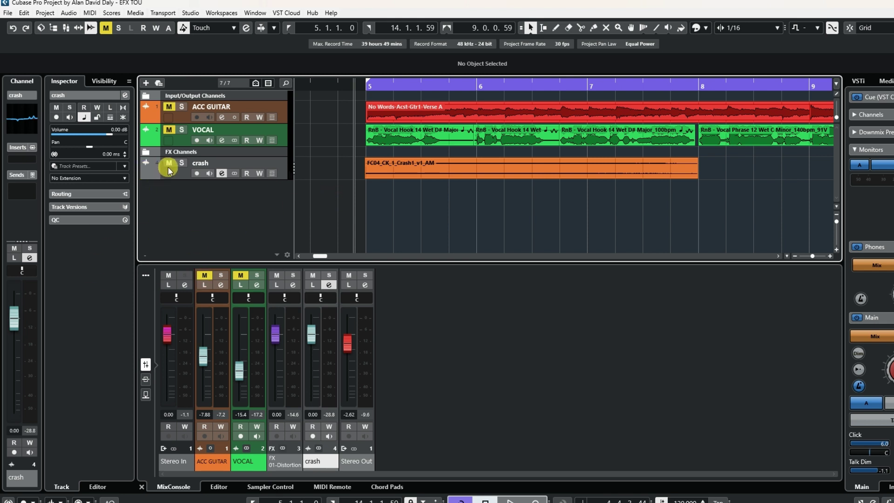
pyautogui.click(33, 480)
pyautogui.click(132, 445)
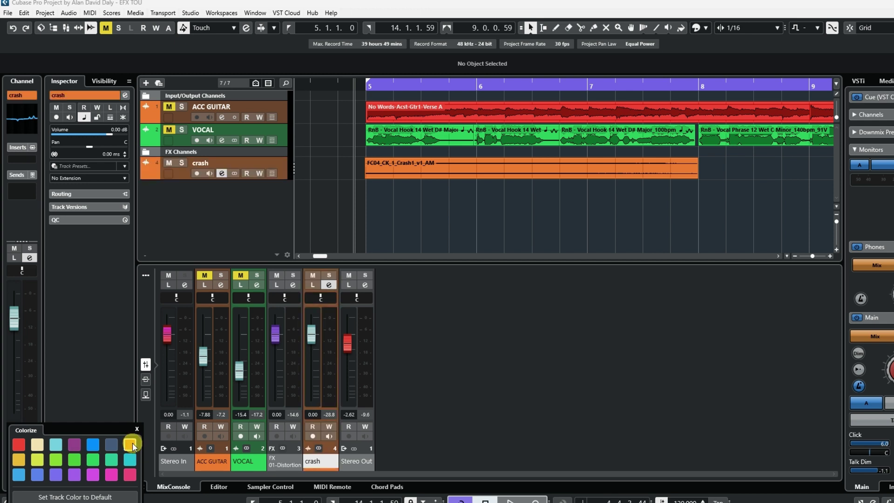
pyautogui.click(231, 231)
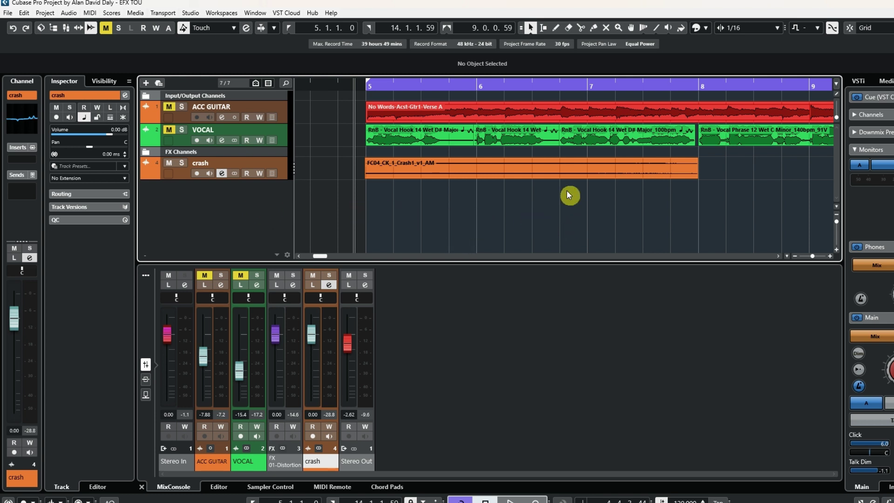
# Apply the Reverse process to the crash event in Direct Offline Processing
pyautogui.click(508, 170)
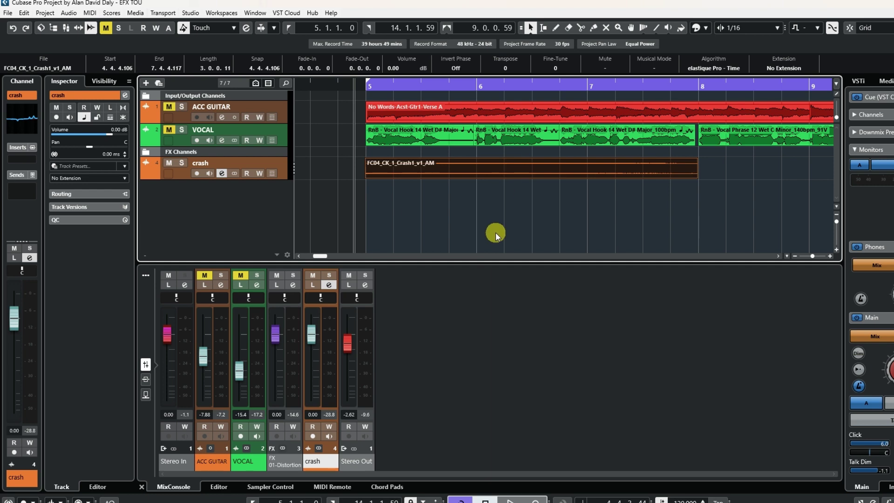
pyautogui.click(69, 13)
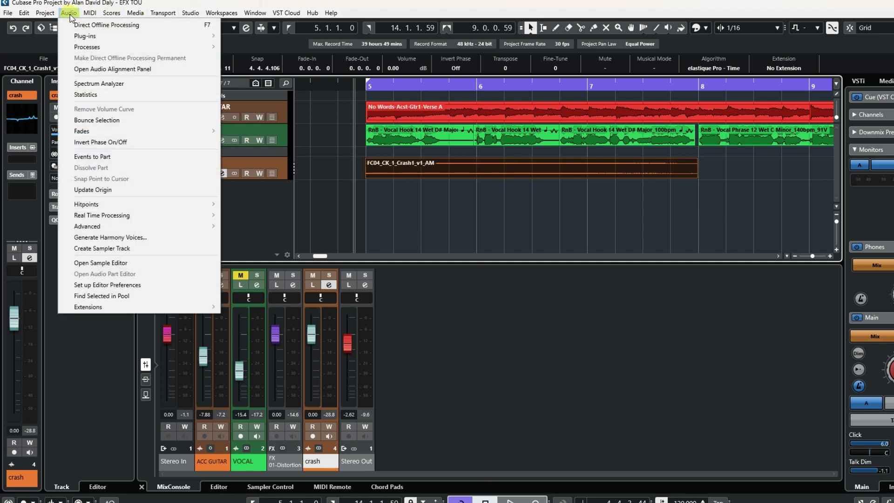
pyautogui.click(130, 27)
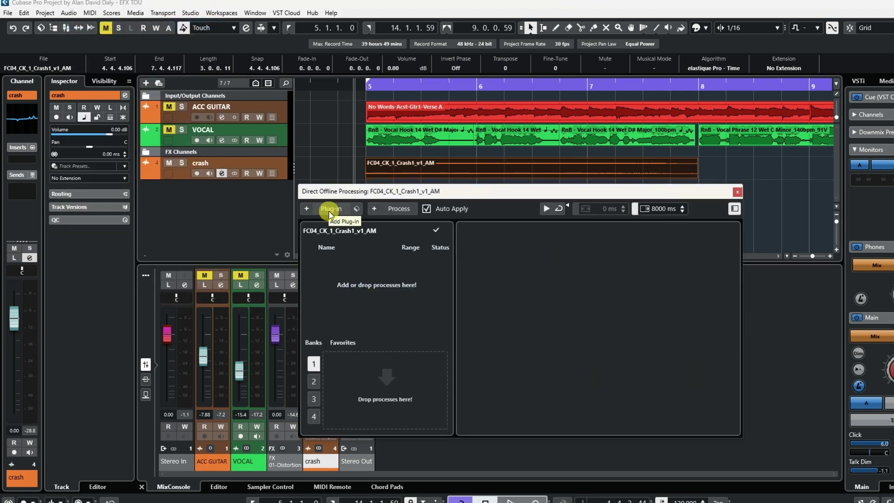
pyautogui.click(402, 211)
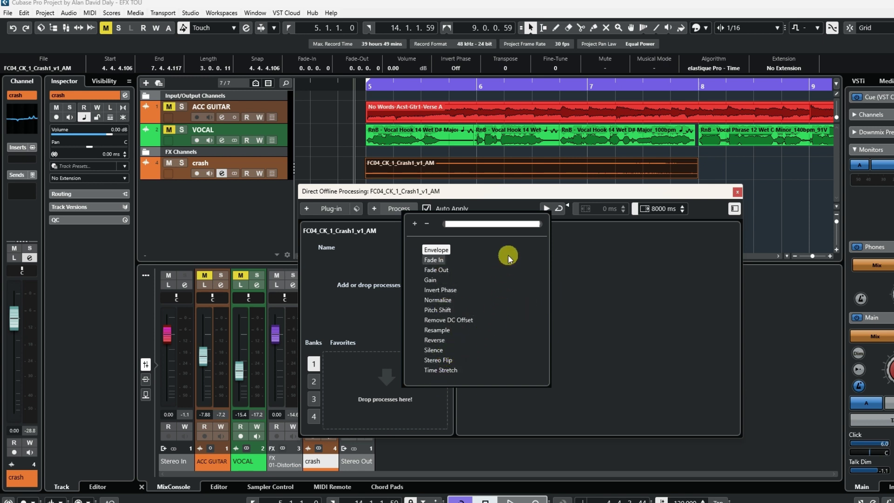
pyautogui.click(435, 340)
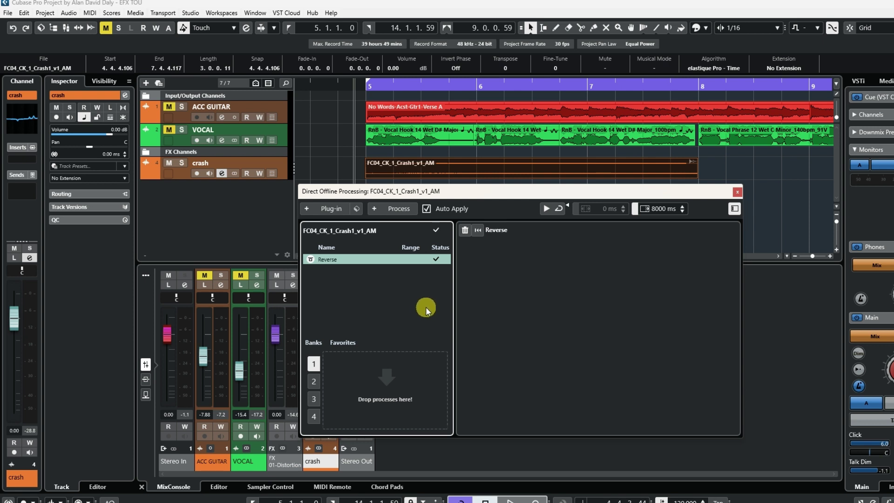
# Add the AutoPan plug-in to the crash event's offline processing, set its rate to 5.26 Hz and close the window
pyautogui.click(338, 212)
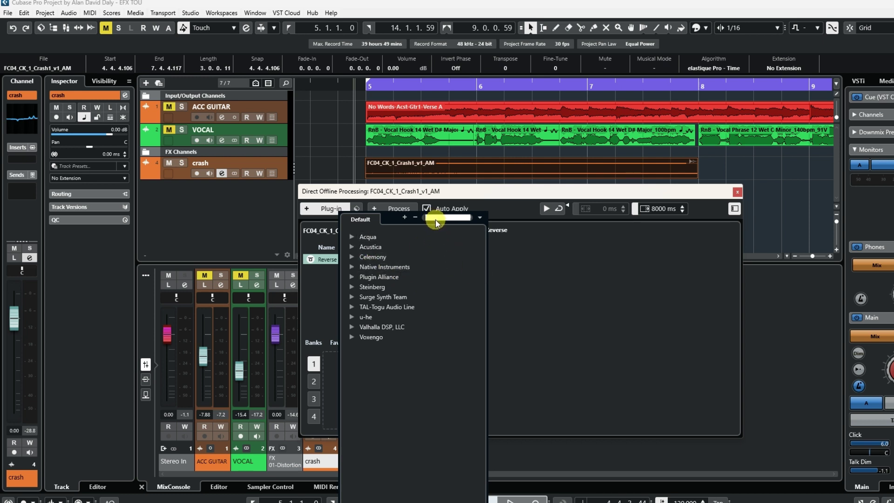
pyautogui.write('at')
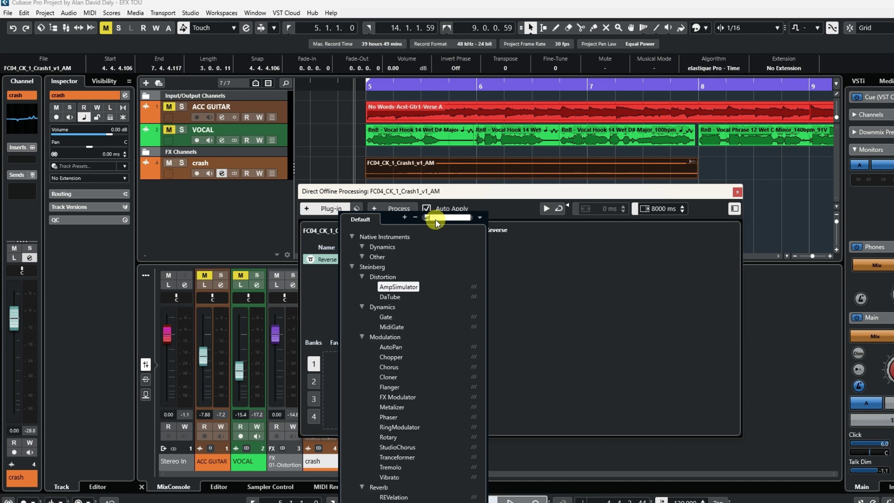
pyautogui.click(396, 348)
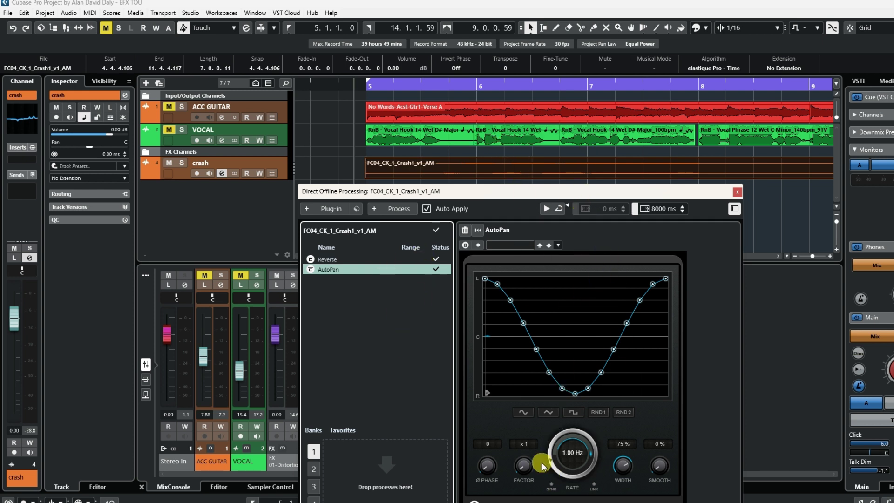
pyautogui.moveTo(552, 461); pyautogui.dragTo(566, 433)
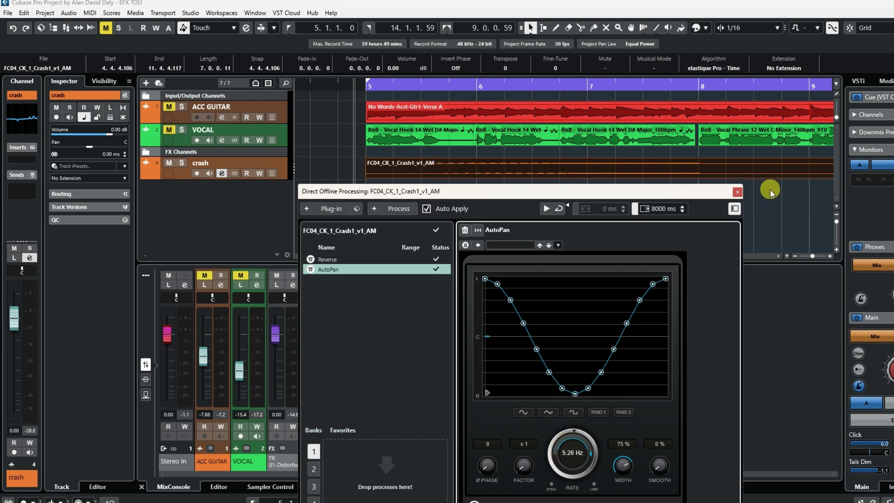
pyautogui.click(739, 193)
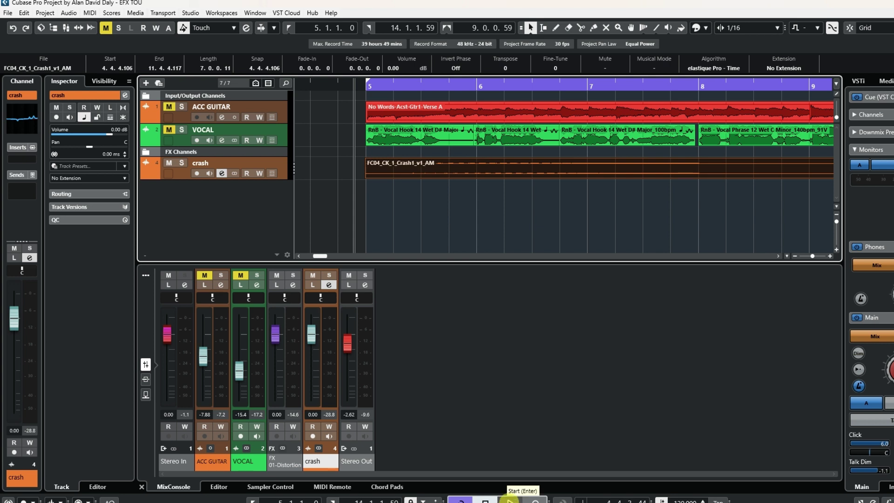
# Play the project from just before bar 5 to hear the processed crash
pyautogui.click(510, 501)
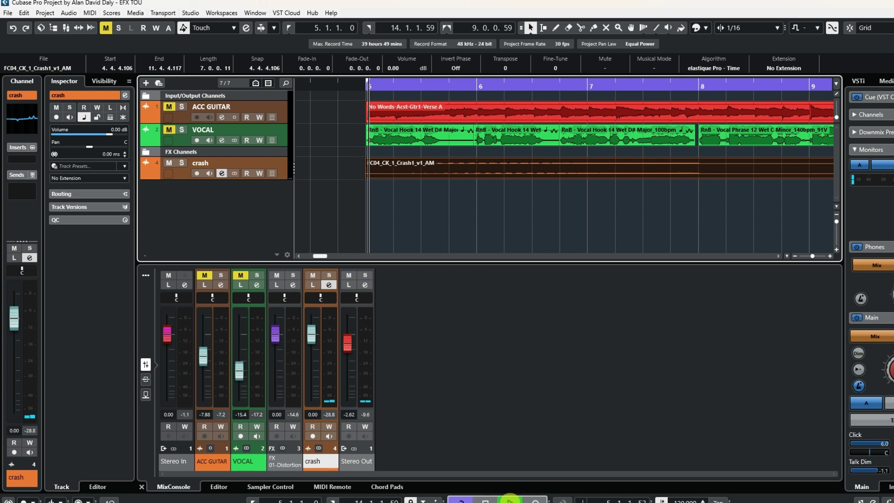